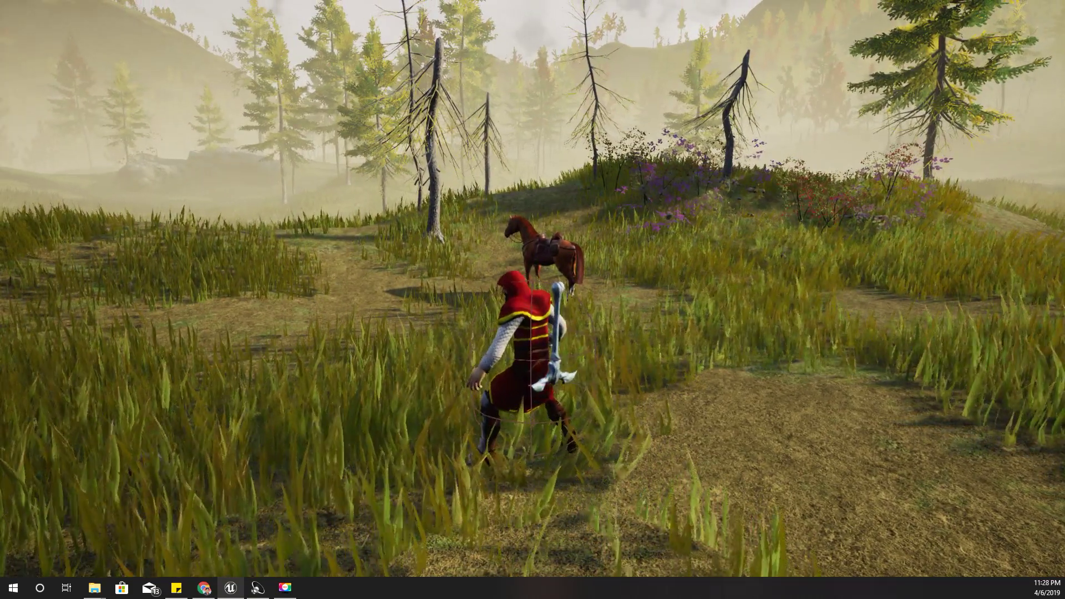
End the running play test and preview the Unarmed Equip Over Shoulder animation on the Knight_RM character in Mixamo, returning to Unreal Editor
key(a)
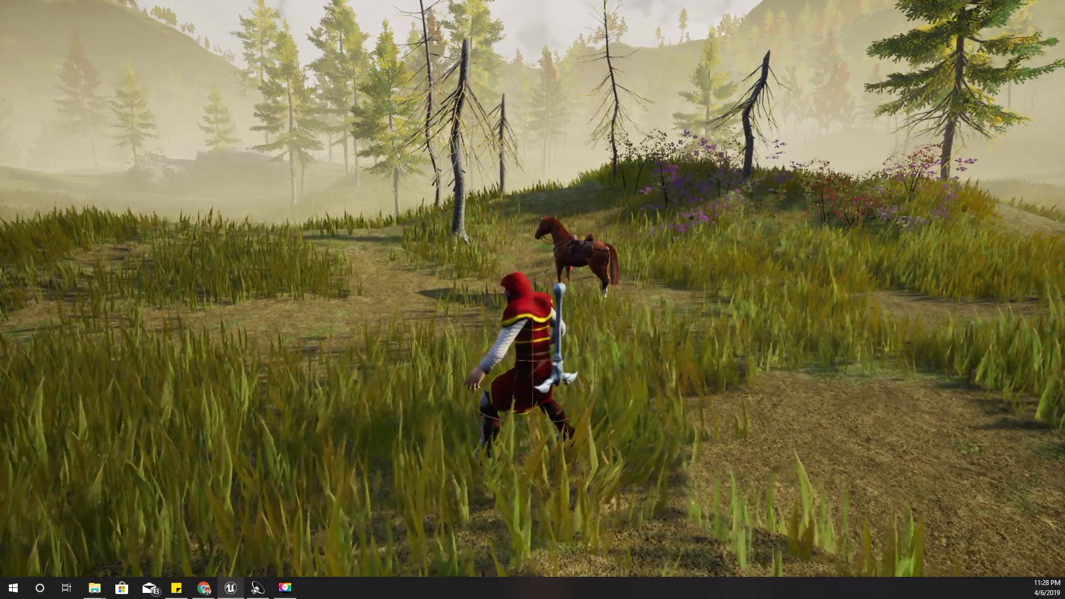
key(Escape)
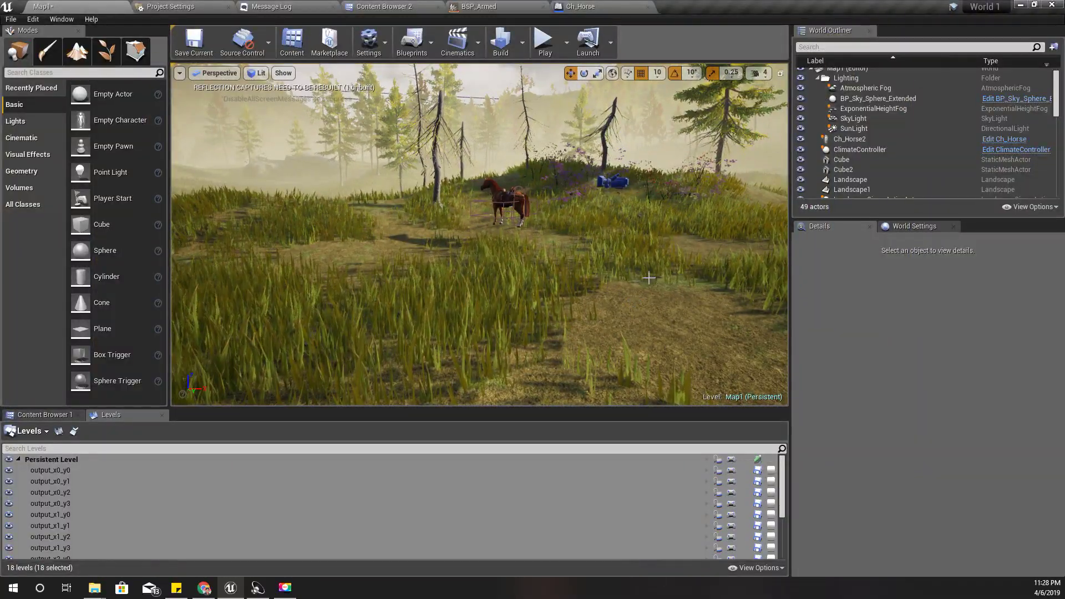
click(205, 588)
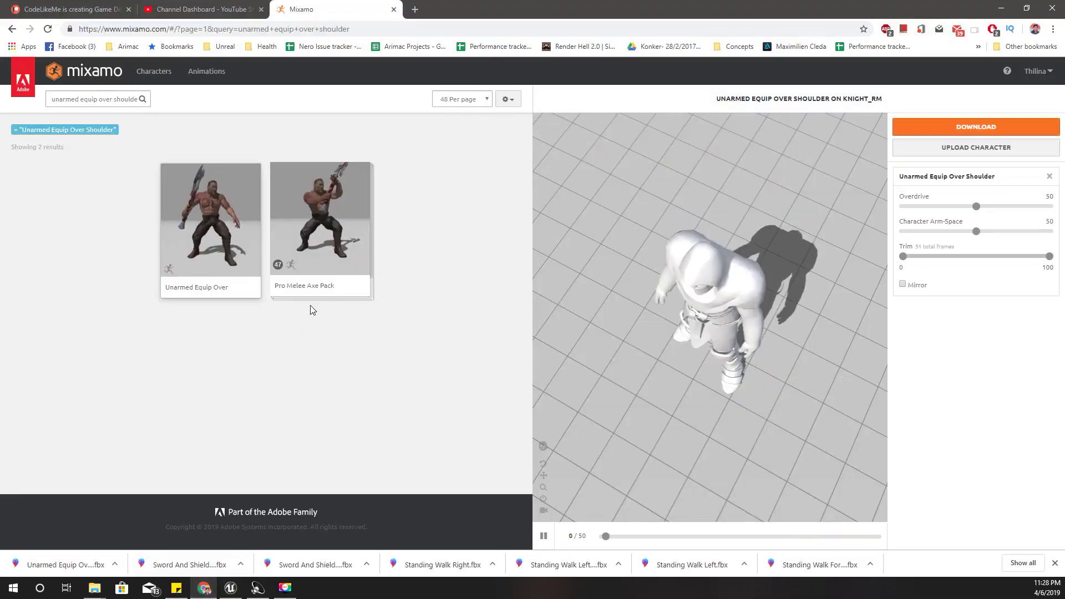
drag(701, 351, 727, 271)
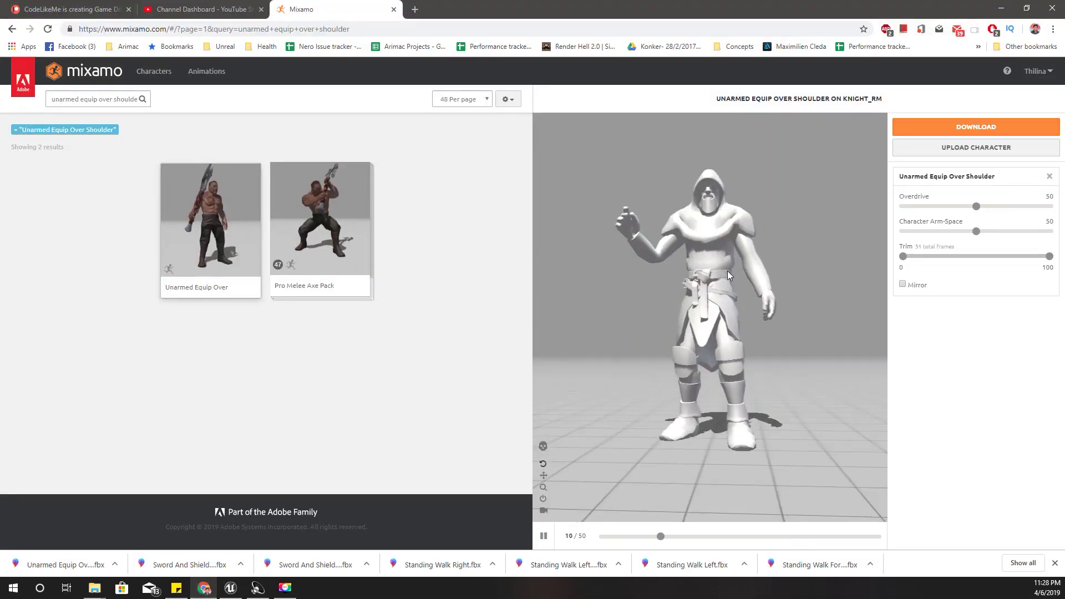
click(230, 588)
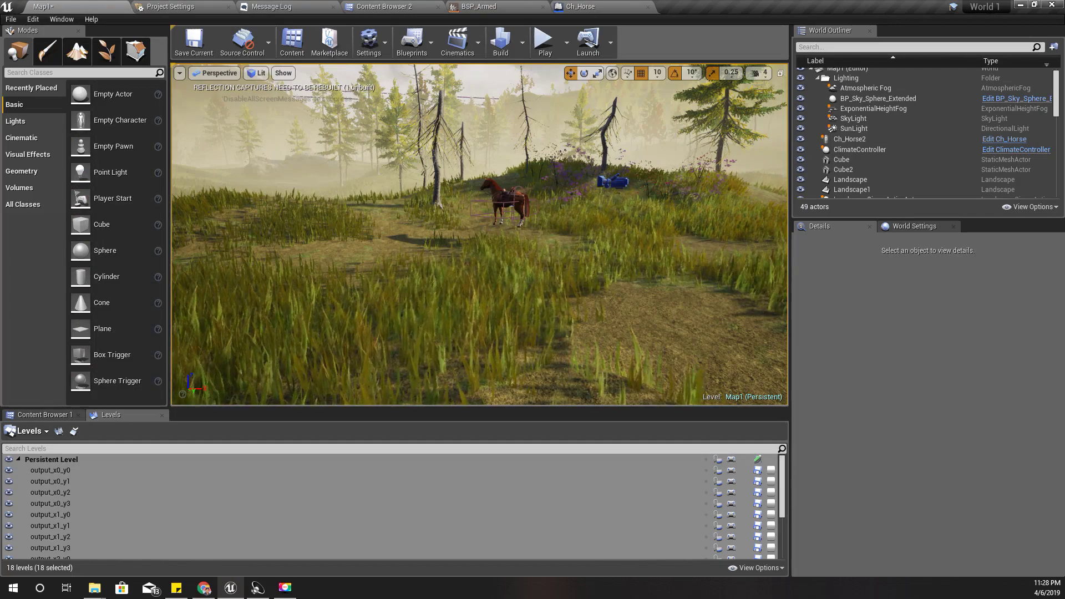
Play Map1 full screen, test the knight's movement with the sword drawn, and end the play session
click(388, 7)
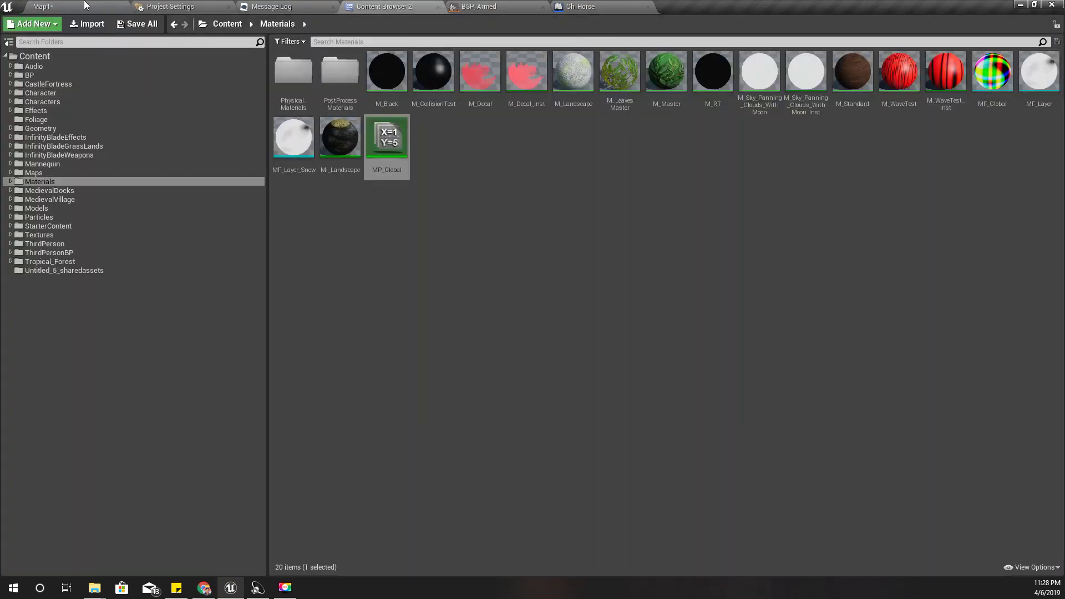
click(85, 5)
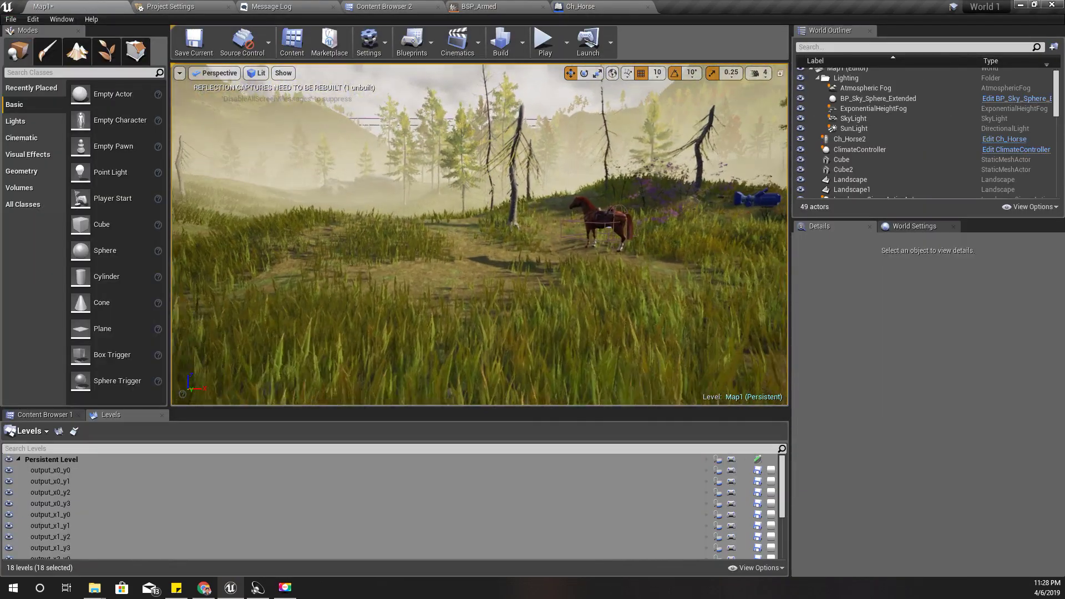
key(F11)
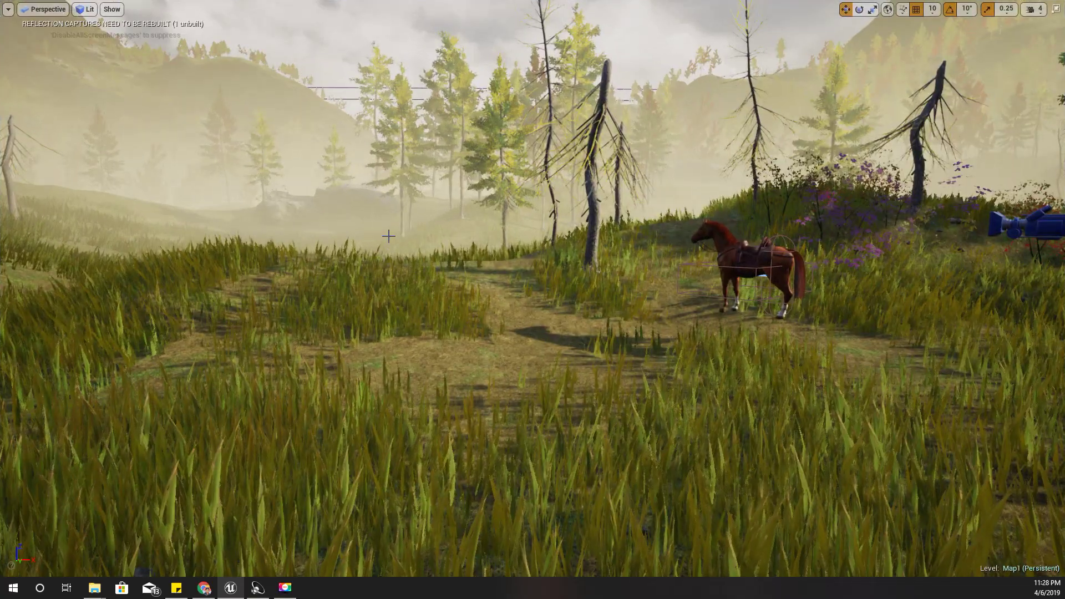
key(alt+p)
key(w)
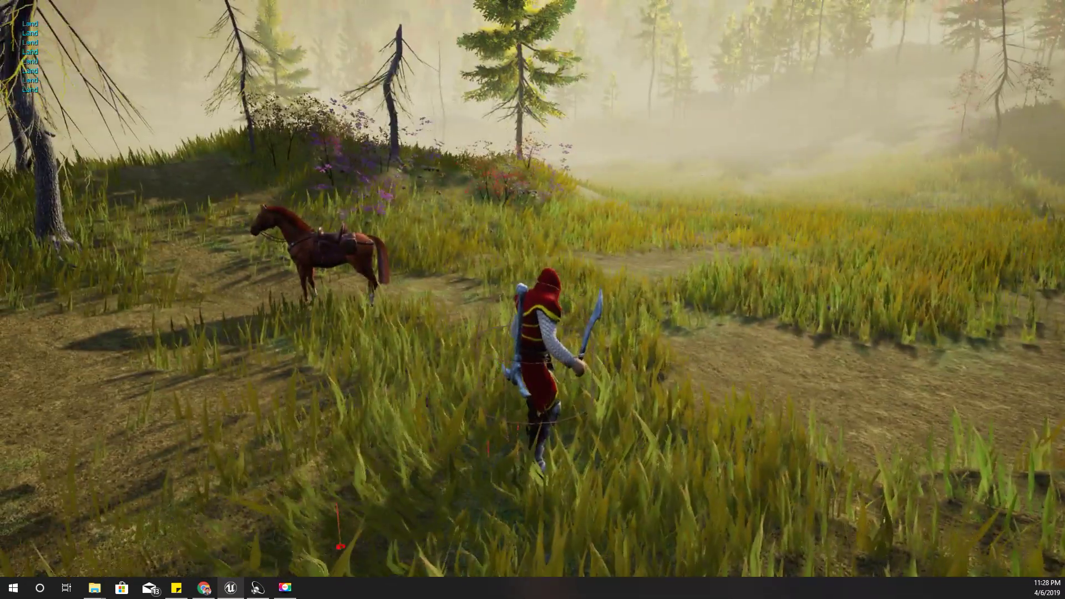
key(Escape)
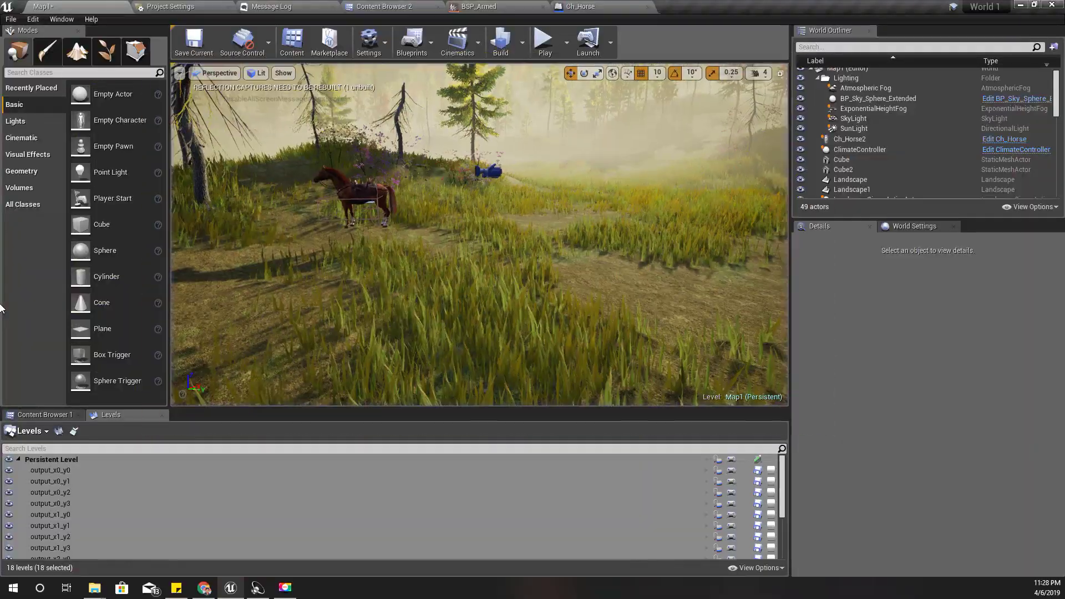
Examine the BSP_Armed blend space and return to the Map1 level
click(488, 6)
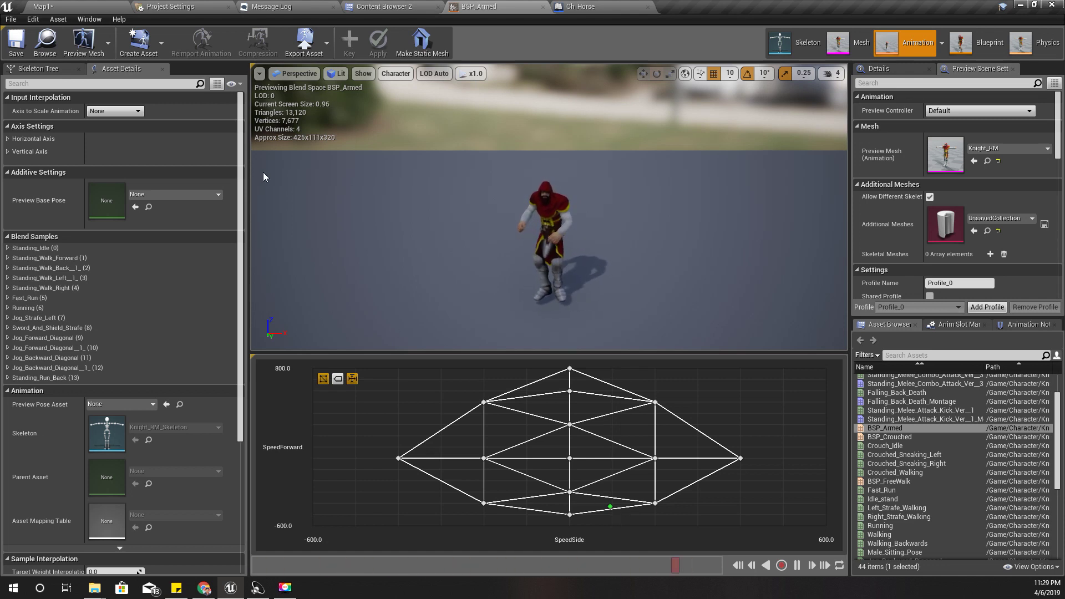
click(372, 5)
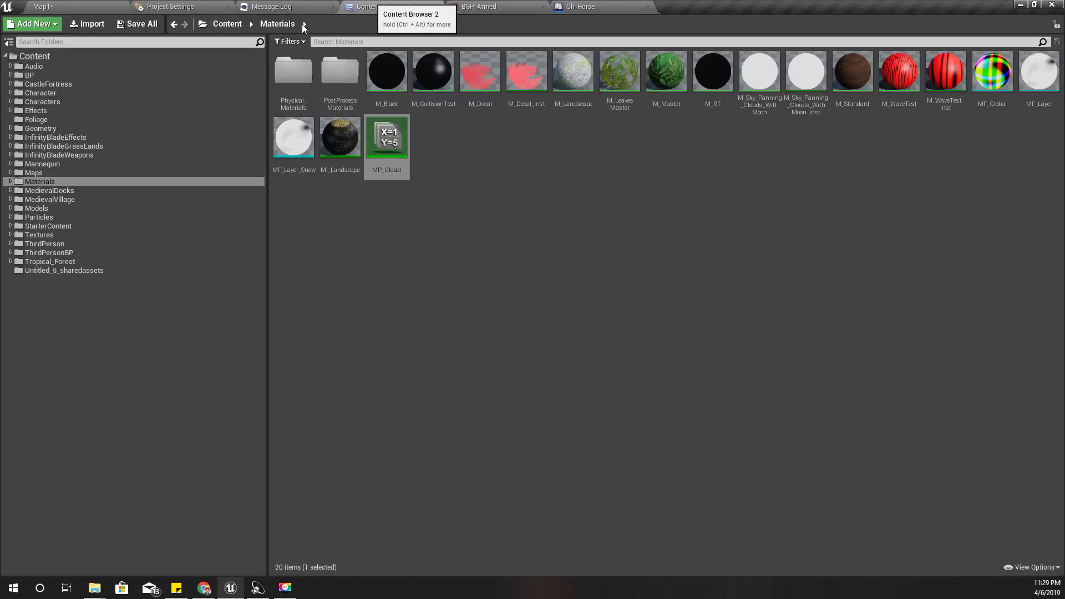
click(76, 5)
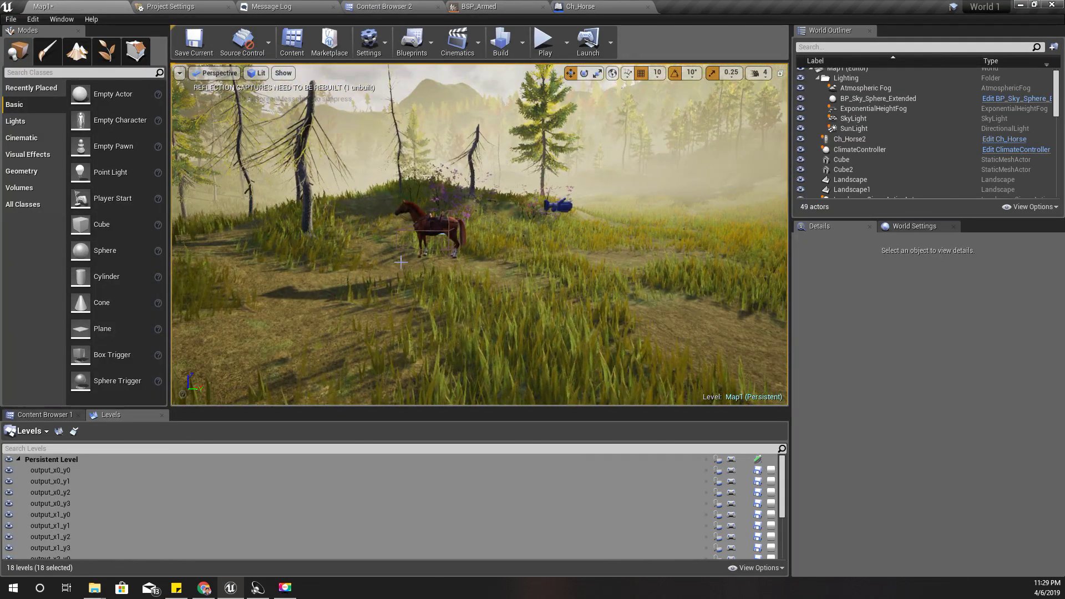
Play the level full screen, draw the knight's sword, and run around the horse into mounting range
key(F11)
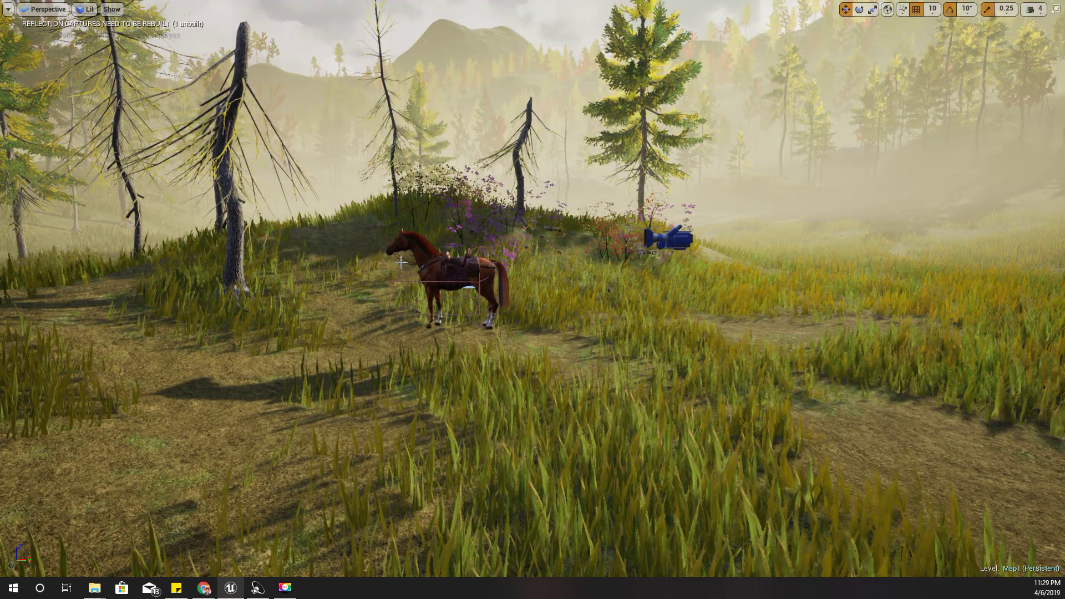
key(alt+p)
key(w)
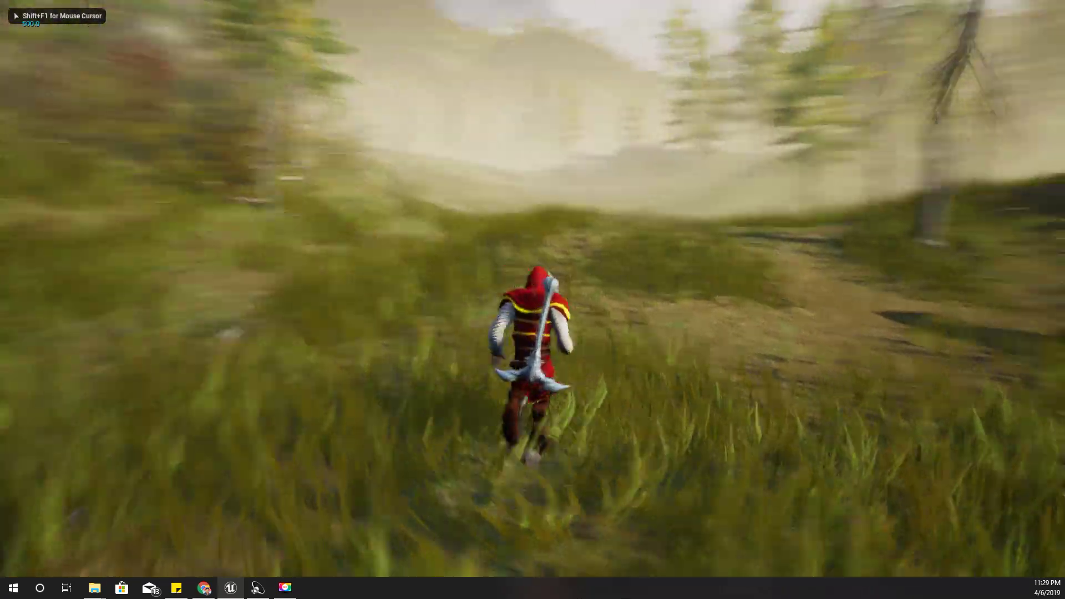
key(1)
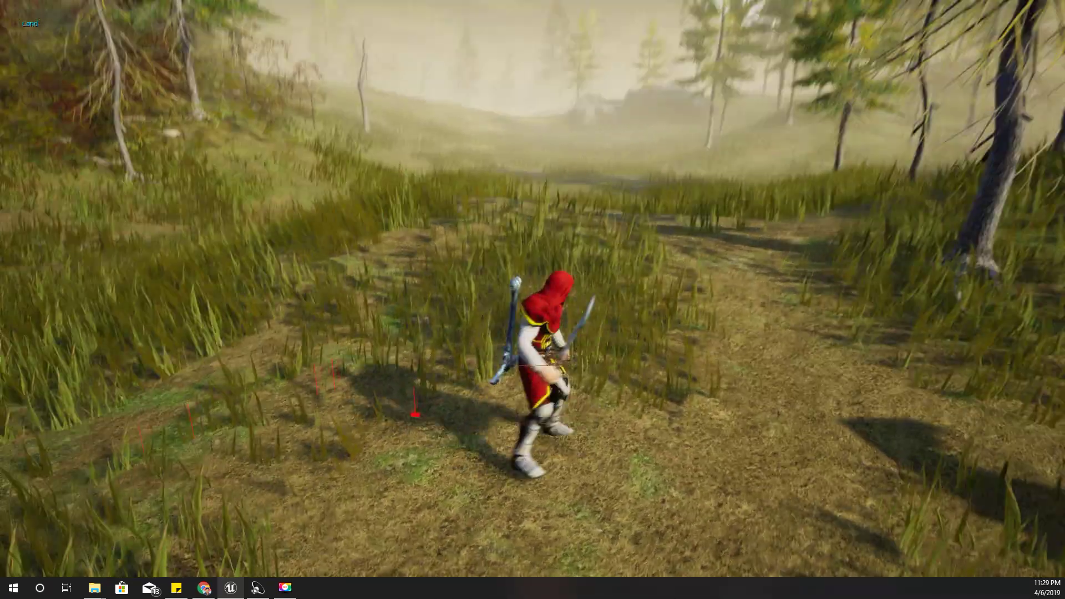
key(w)
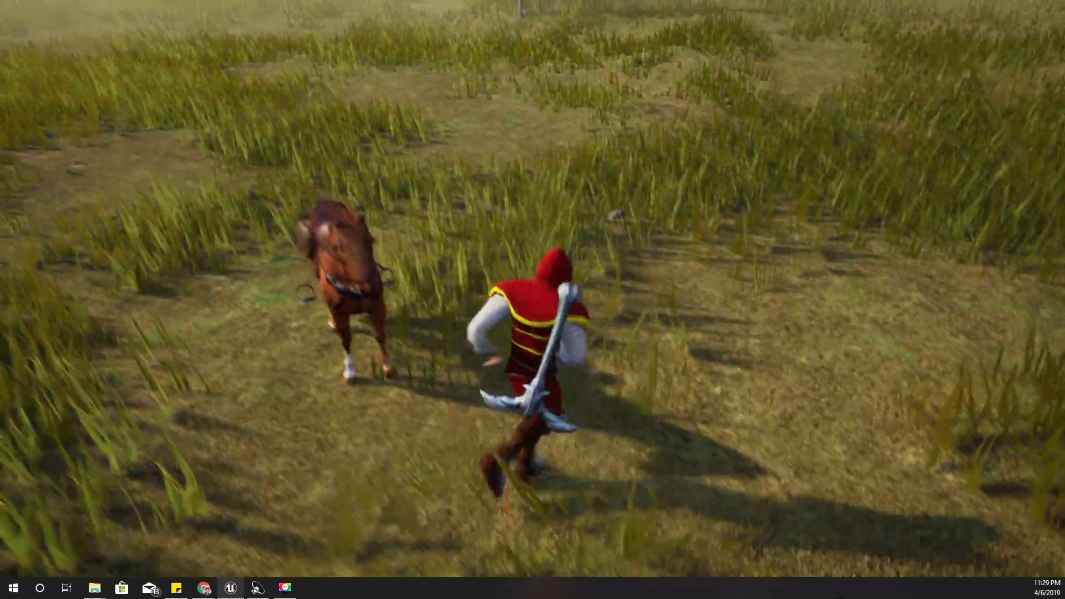
key(space)
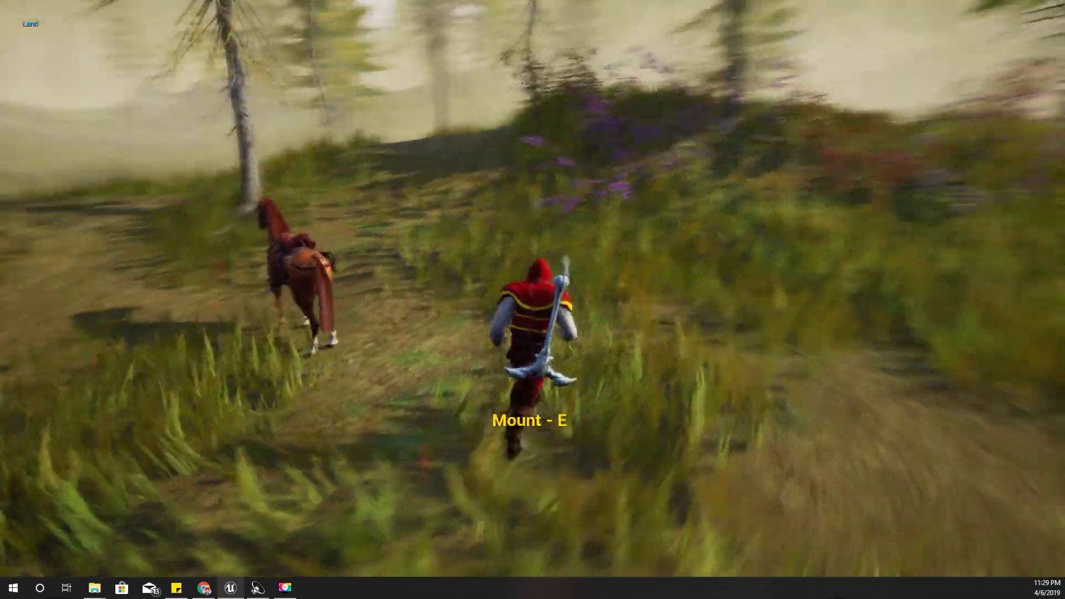
key(w)
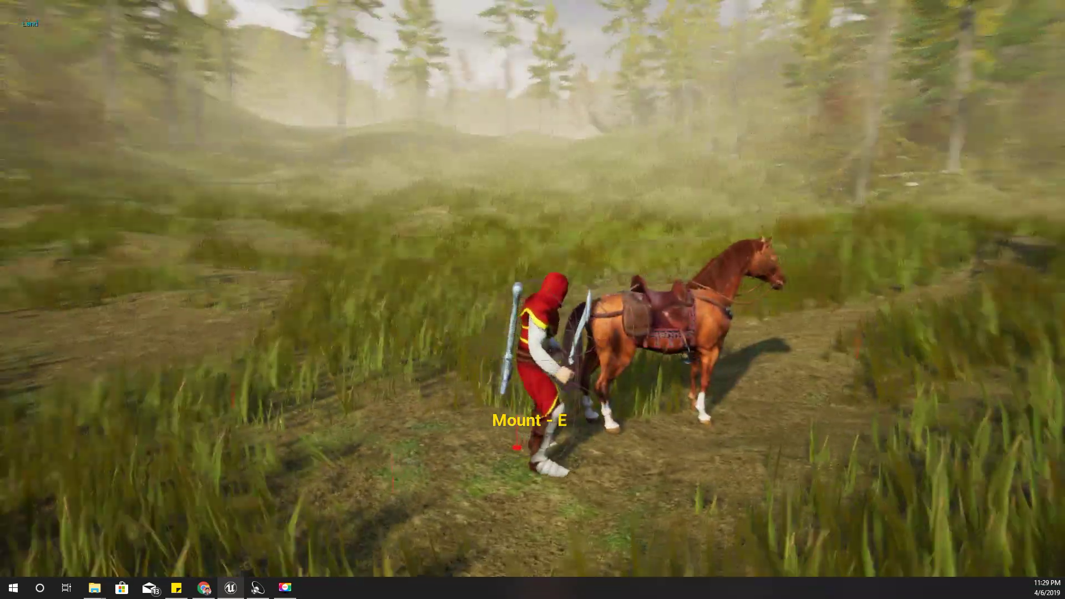
Mount the horse with the knight, ride it through the grass to check the rider's pose, and end the play session
key(e)
key(w)
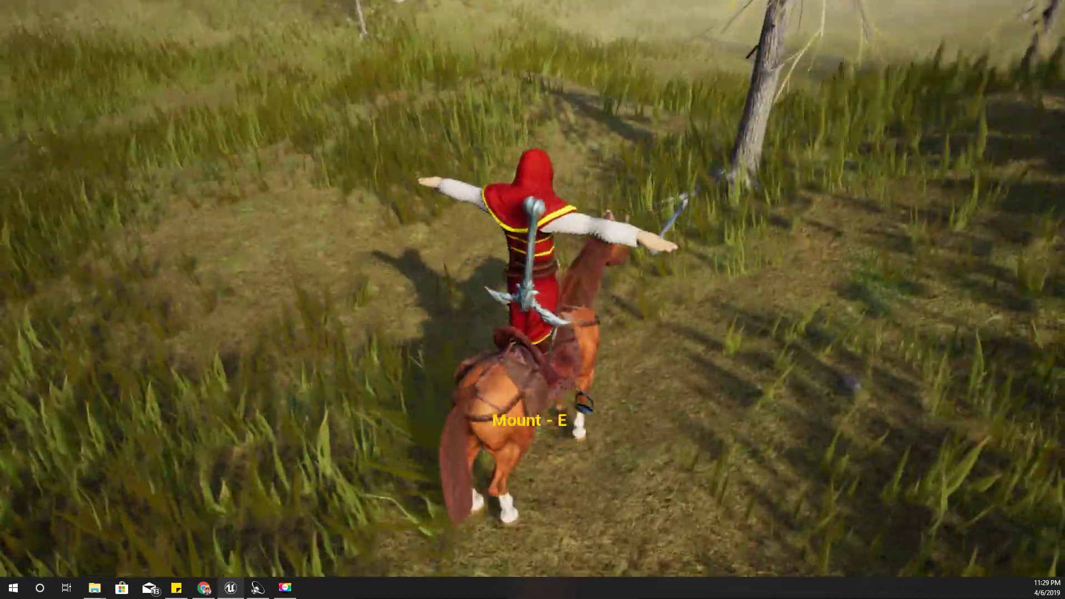
key(w)
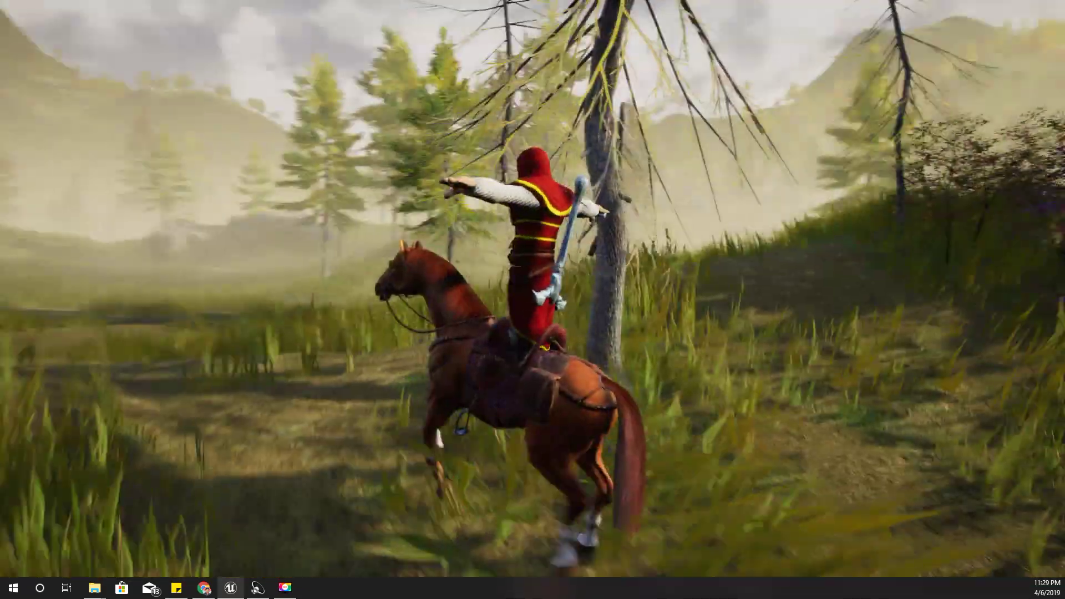
key(a)
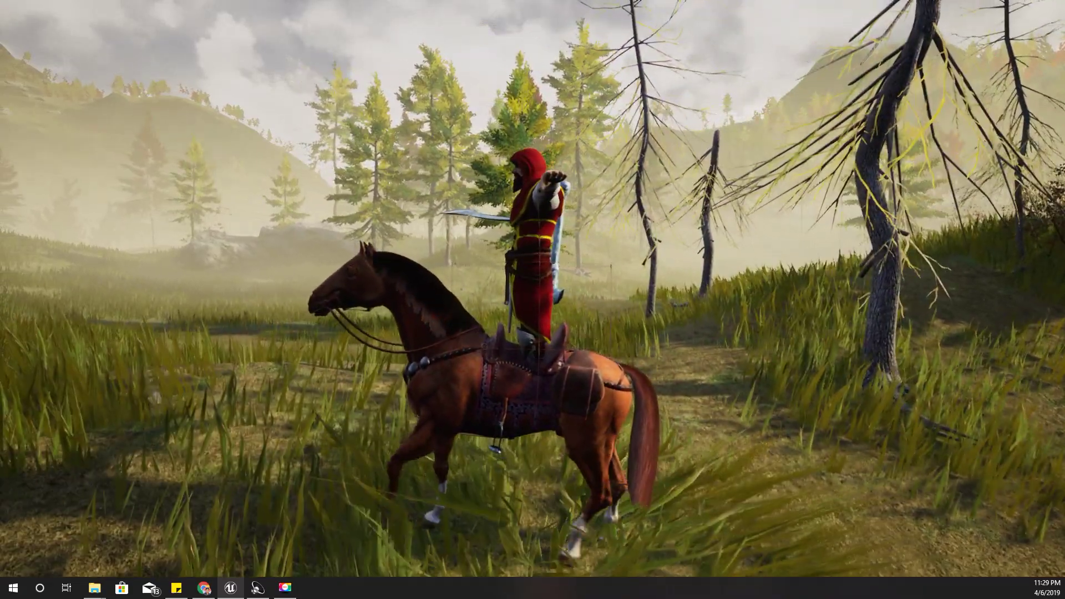
key(Escape)
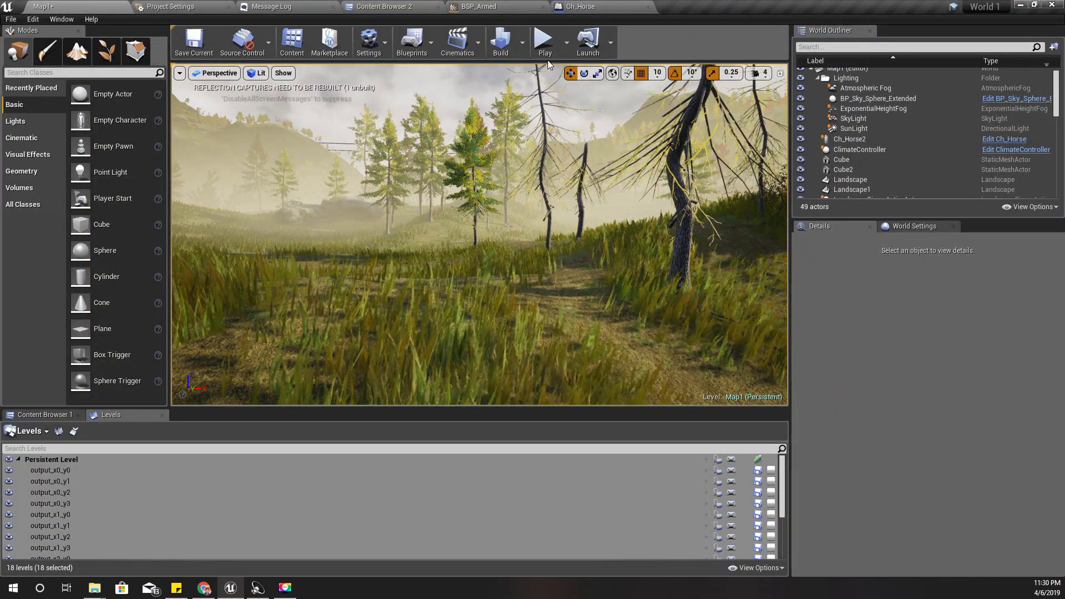
Examine the Ch_Horse blueprint's model and its Mount/ Unmount Horse graph around the Change Animation Blueprint and AttachToComponent nodes
click(585, 6)
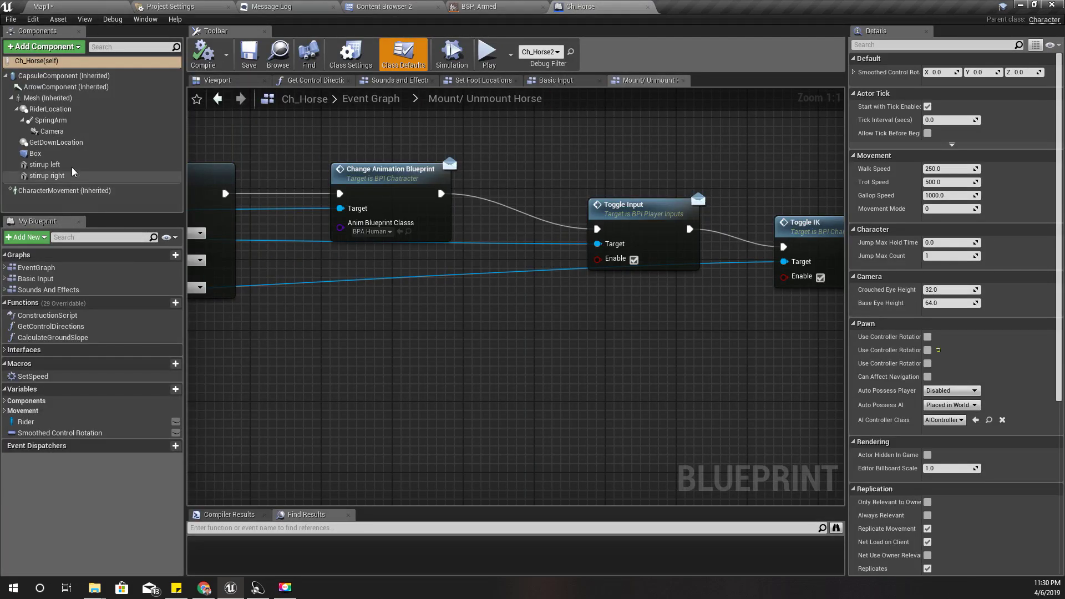
click(222, 84)
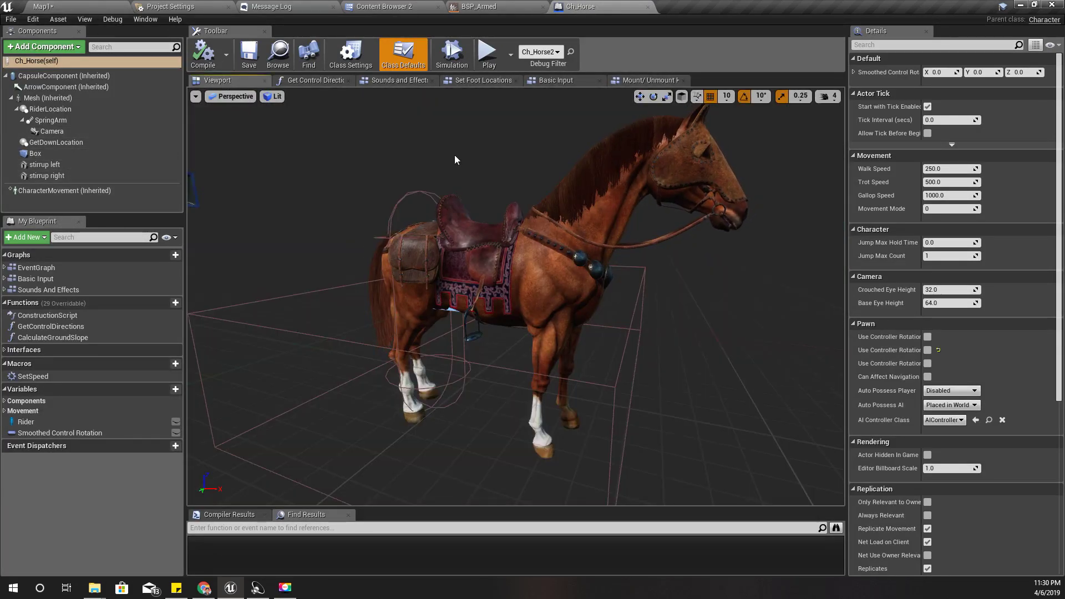
click(637, 84)
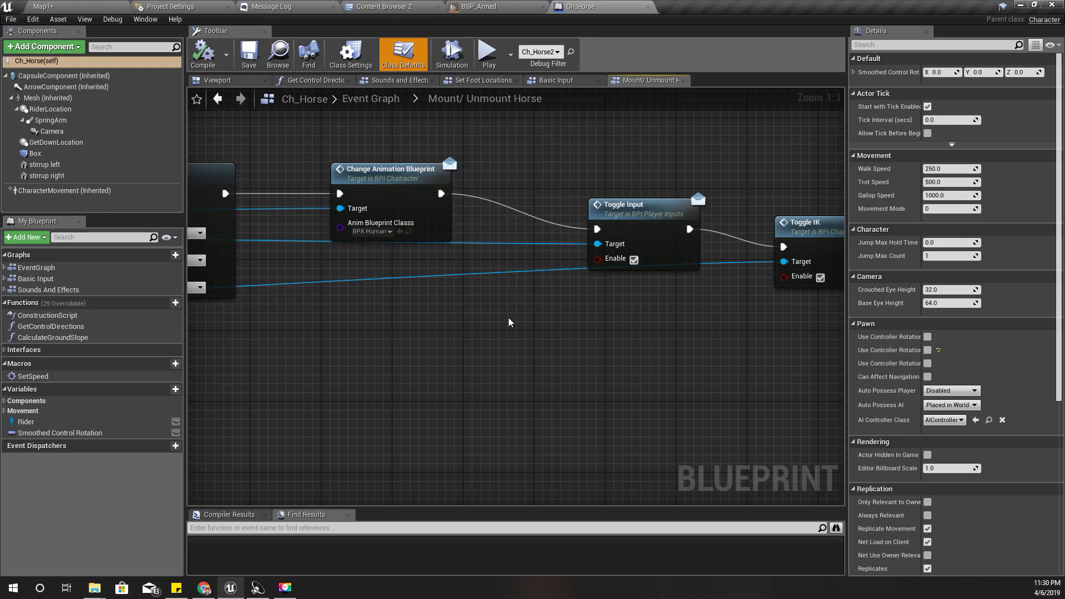
scroll(500, 318, down, 1)
right_drag(370, 315, 690, 476)
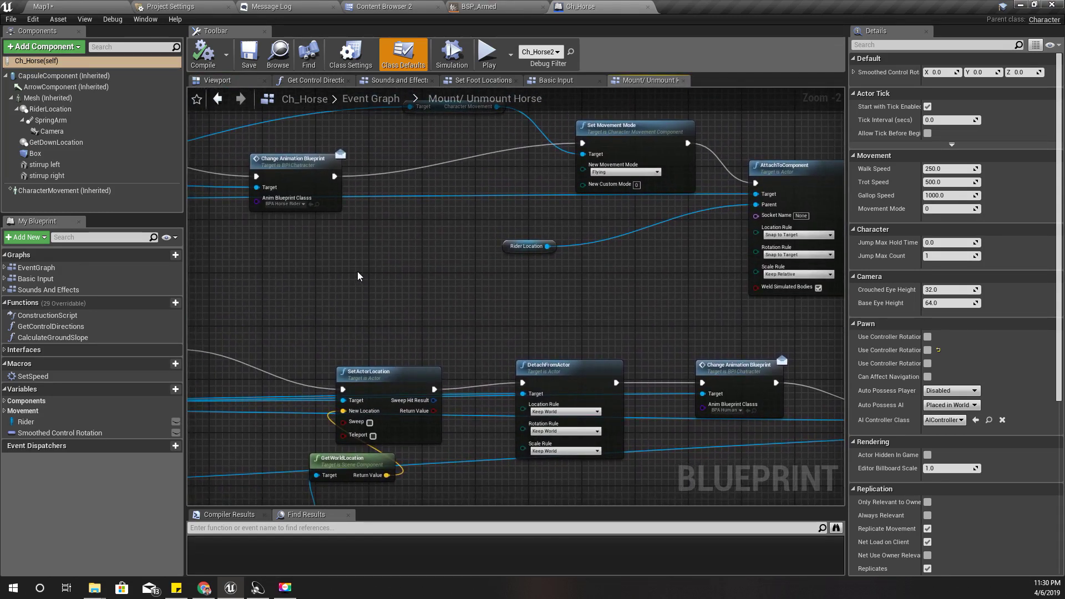
Browse the project content to the Character subfolder inside Character > Horse
click(371, 6)
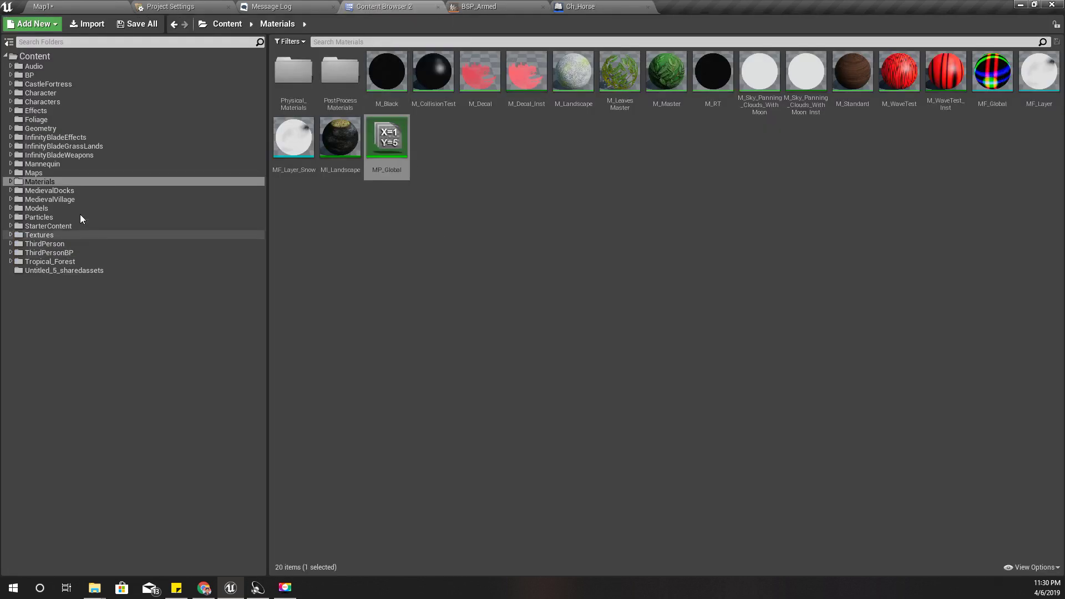
click(41, 93)
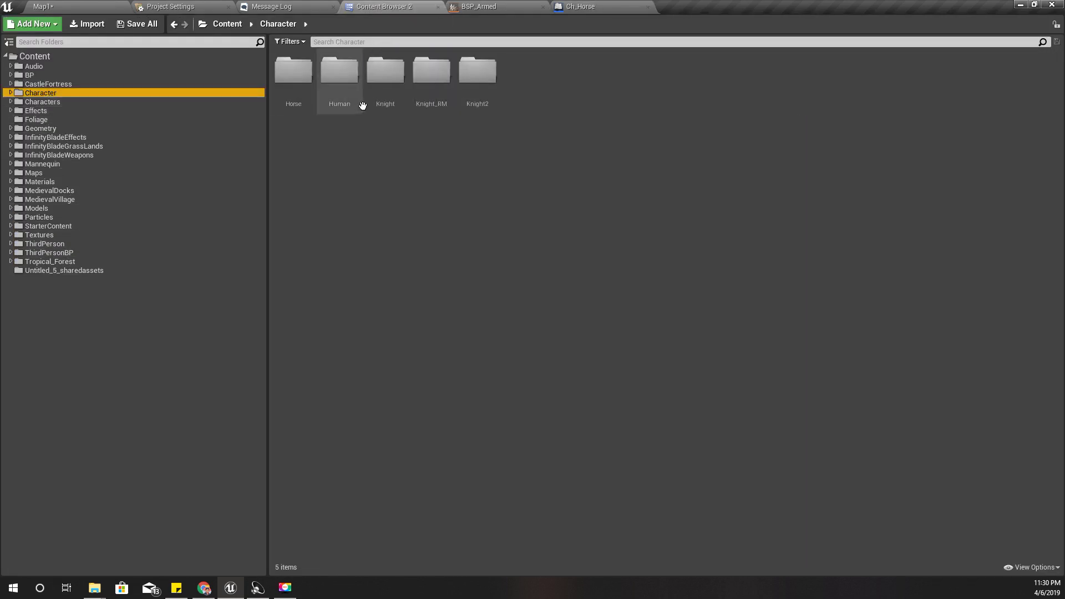
double_click(290, 81)
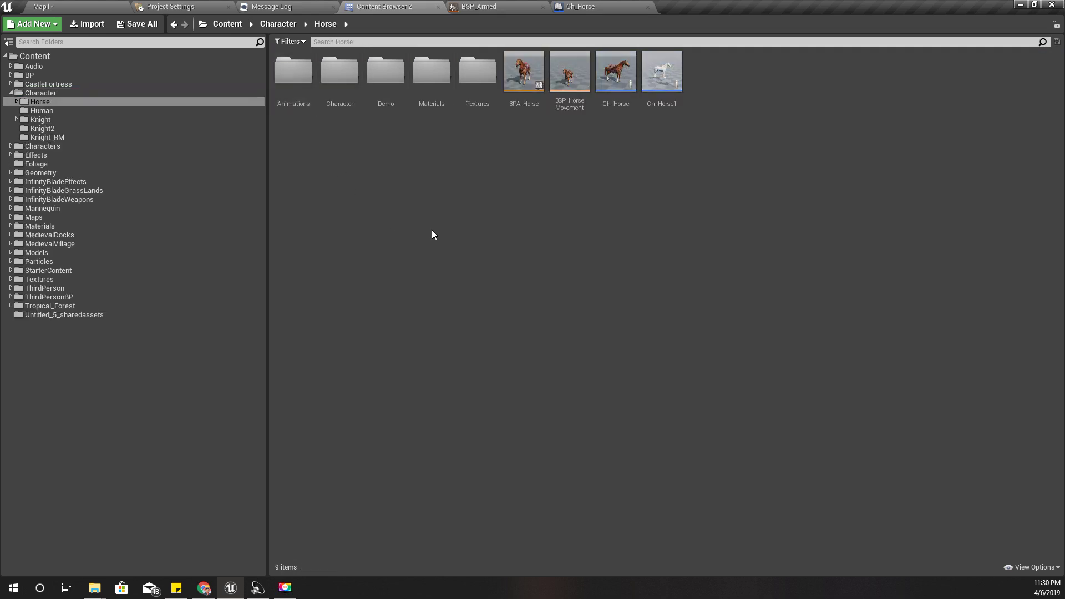
double_click(331, 92)
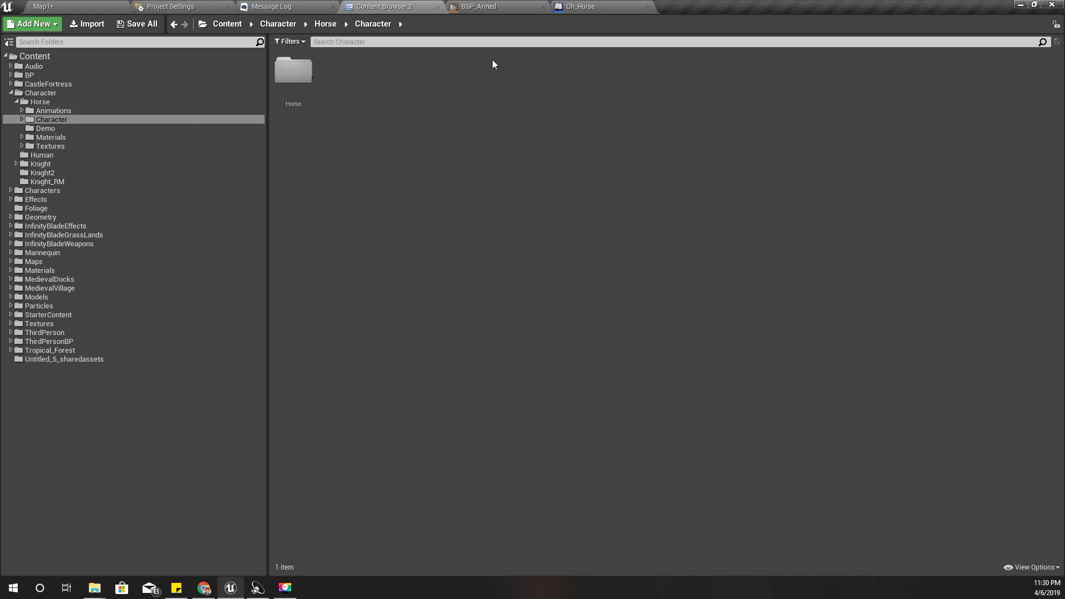
click(580, 5)
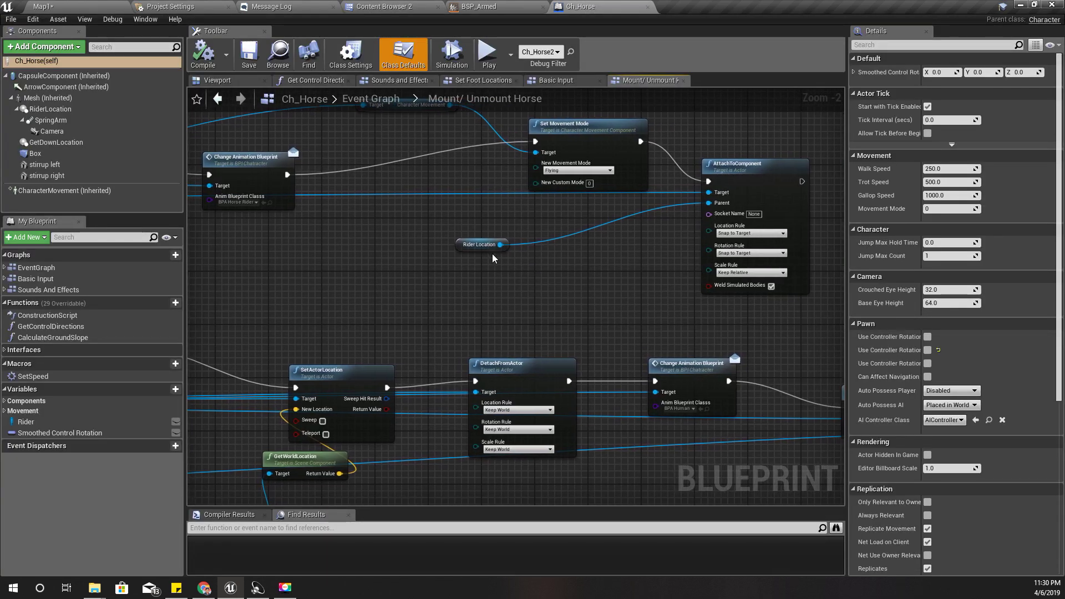
click(391, 5)
click(93, 5)
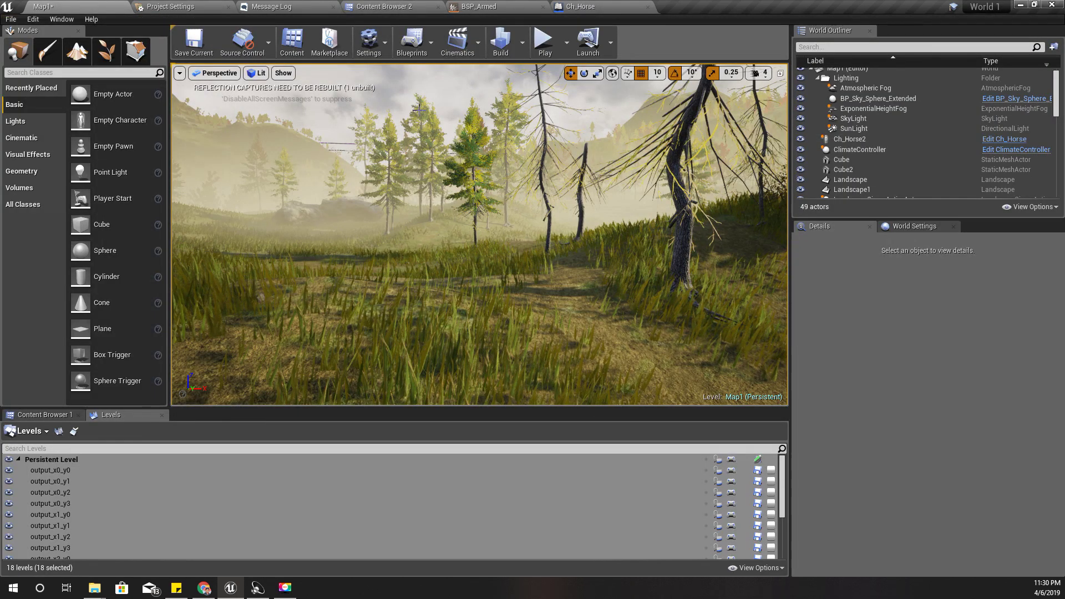
Go back through the project content and show the assets of the Character > Horse folder
click(390, 6)
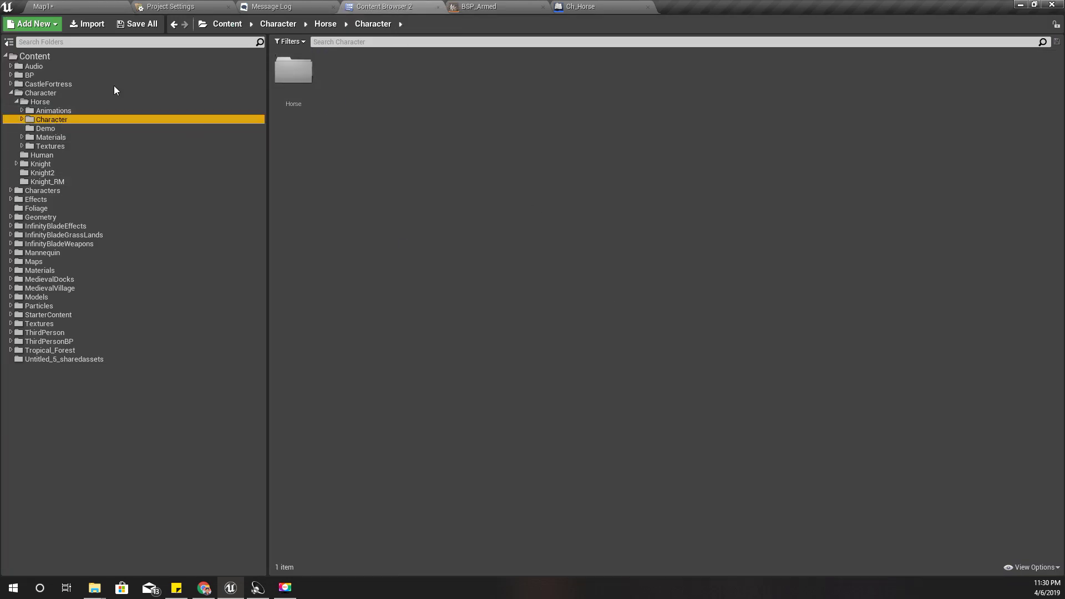
click(52, 112)
click(40, 121)
click(319, 26)
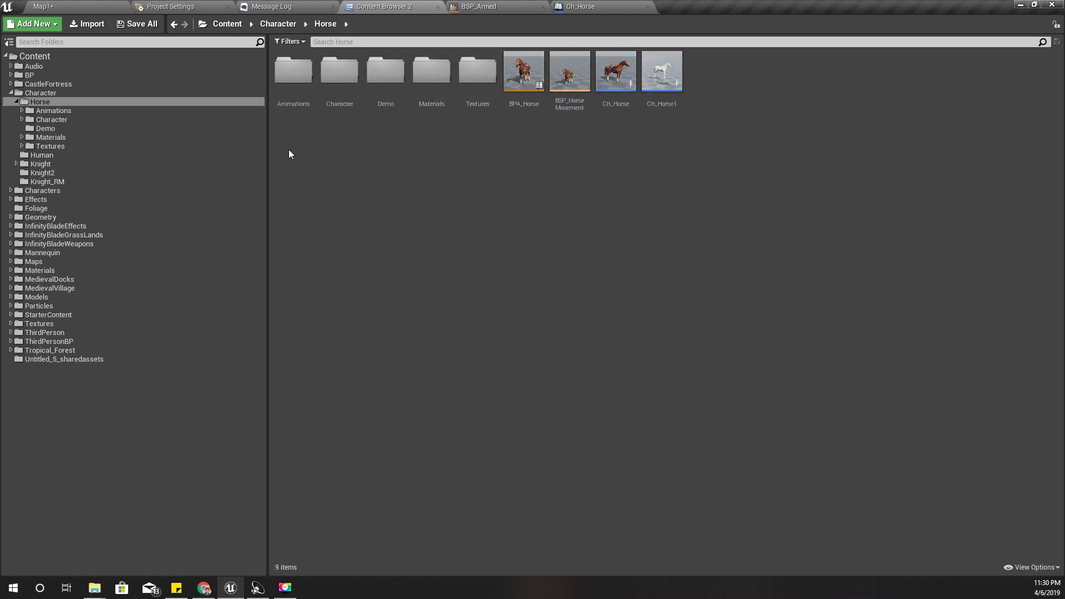
Go to the Human folder inside Character and open the Ch_Human blueprint
double_click(320, 88)
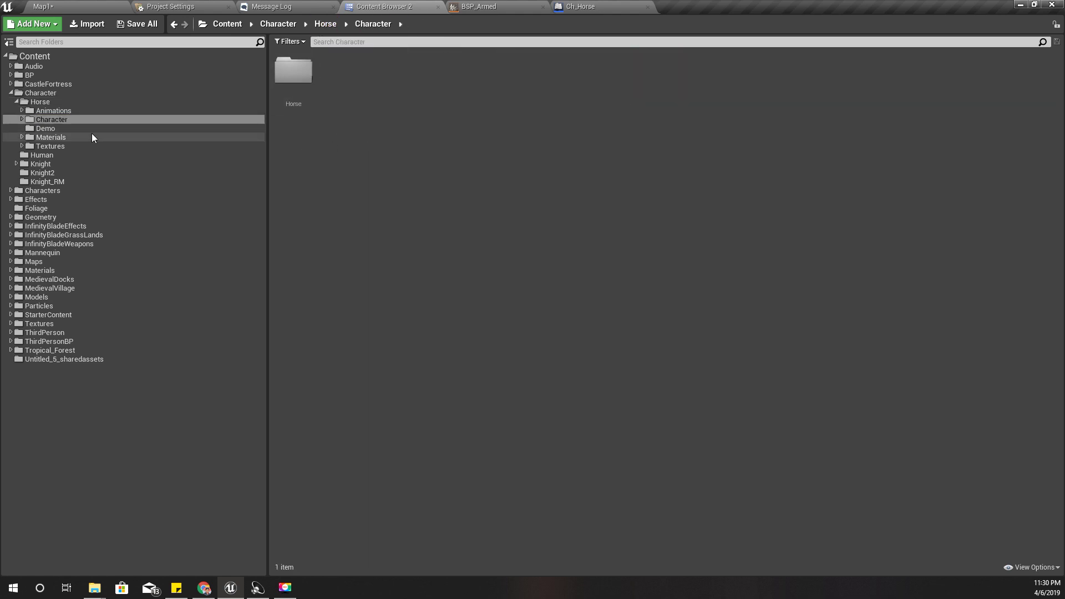
click(62, 102)
click(52, 93)
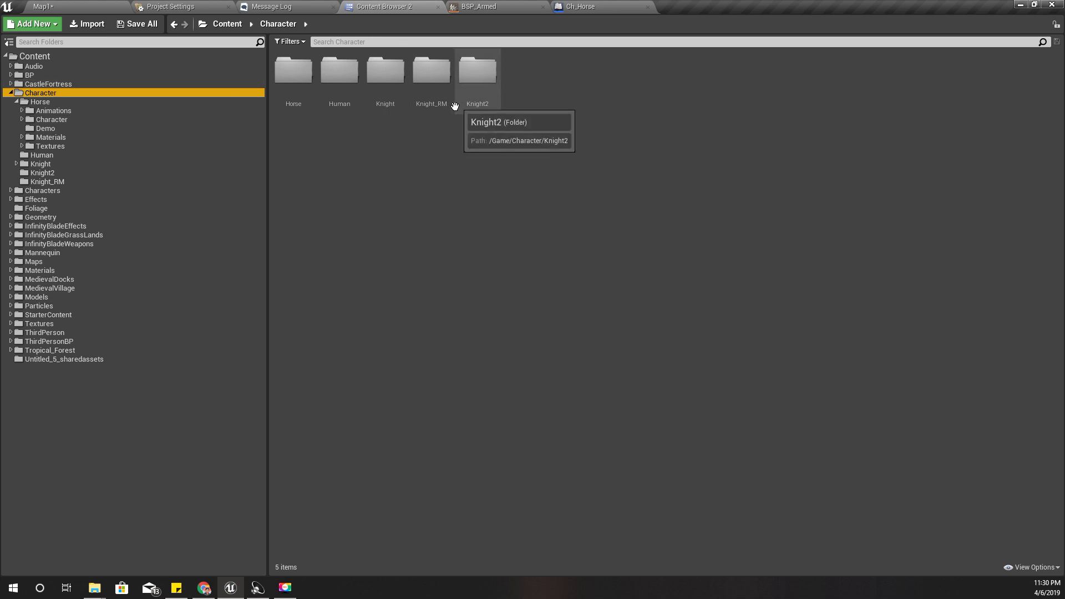
double_click(338, 88)
double_click(478, 77)
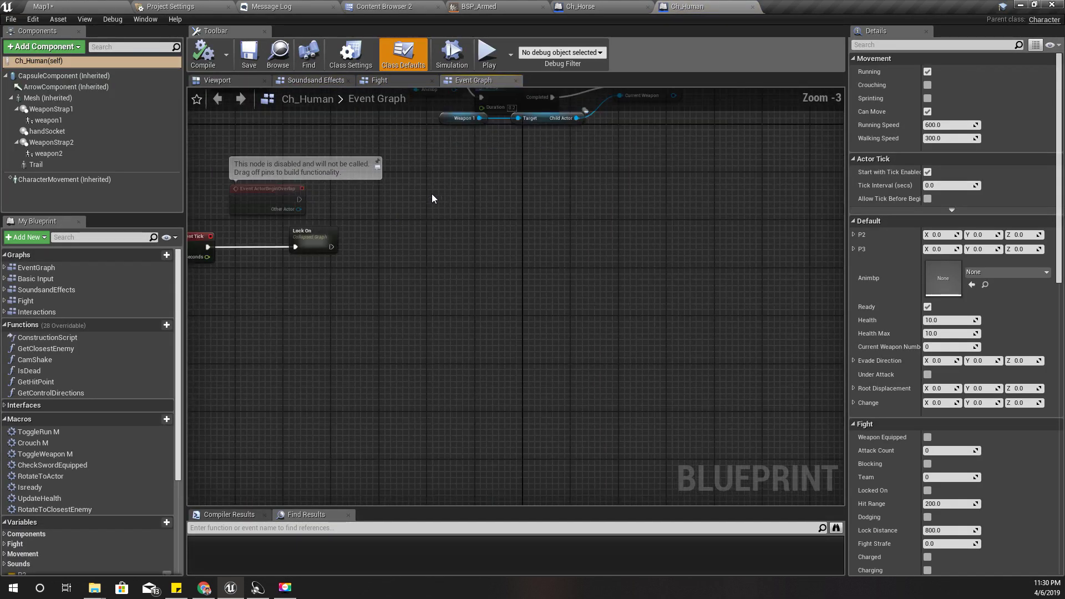
Search the Ch_Human blueprint for "mount"
click(349, 527)
text(mountr)
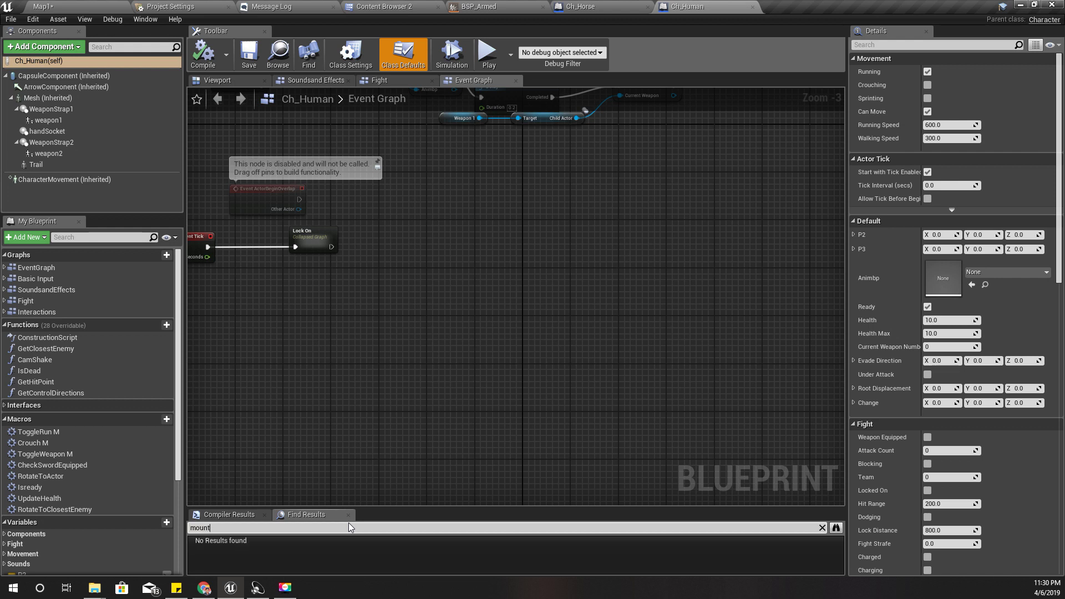
key(ctrl+a)
Review Ch_Horse's Mount/ Unmount Horse graph and locate the BPA Horse Rider asset used by its Change Animation Blueprint node
click(610, 5)
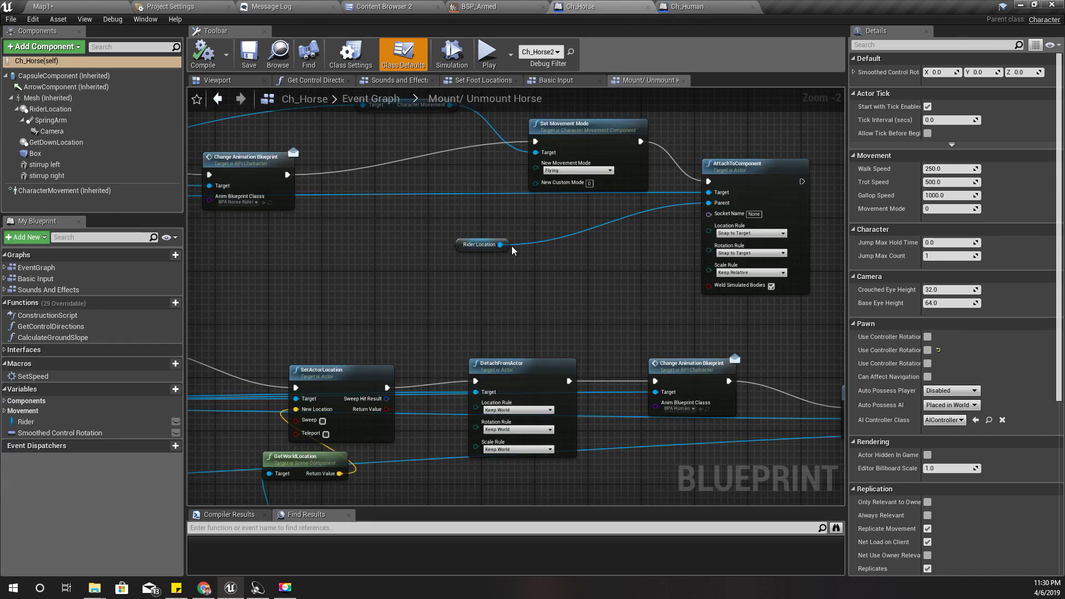
right_drag(374, 311, 786, 345)
right_drag(361, 283, 713, 320)
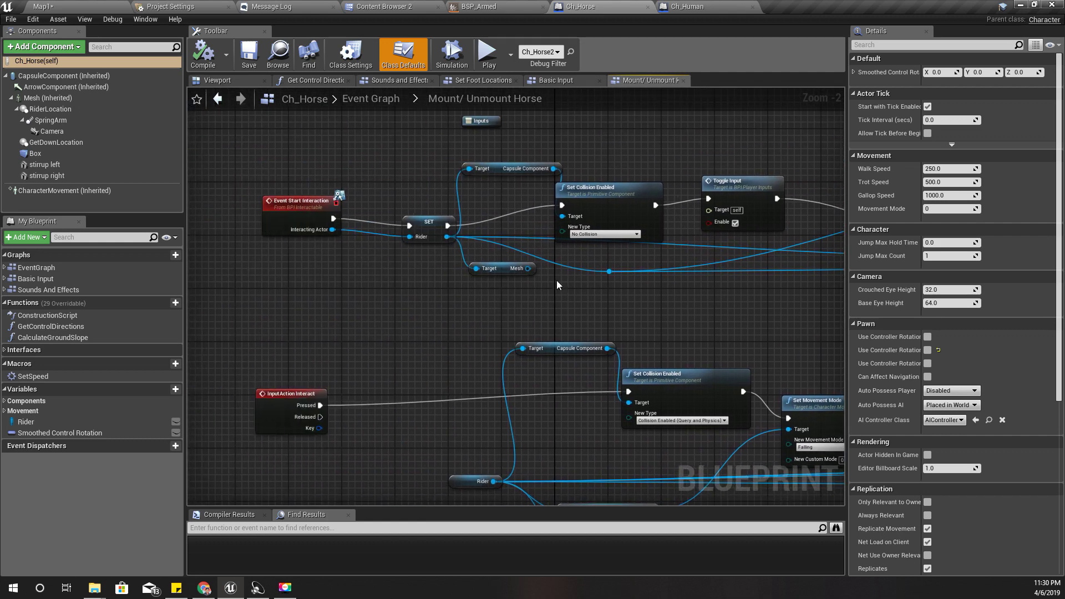
scroll(599, 275, up, 1)
right_drag(628, 274, 331, 284)
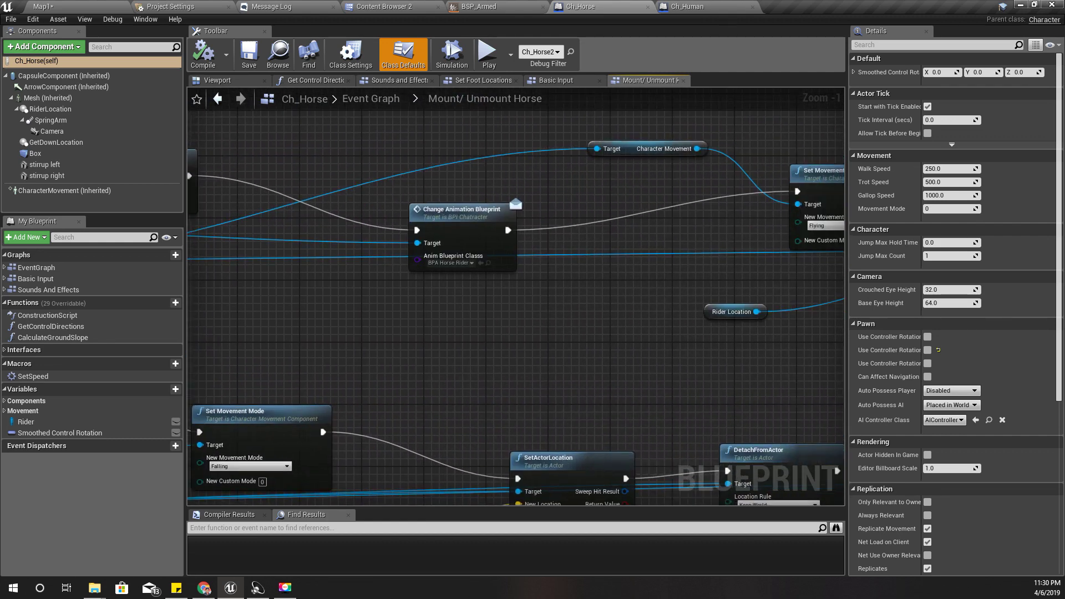
scroll(551, 256, up, 1)
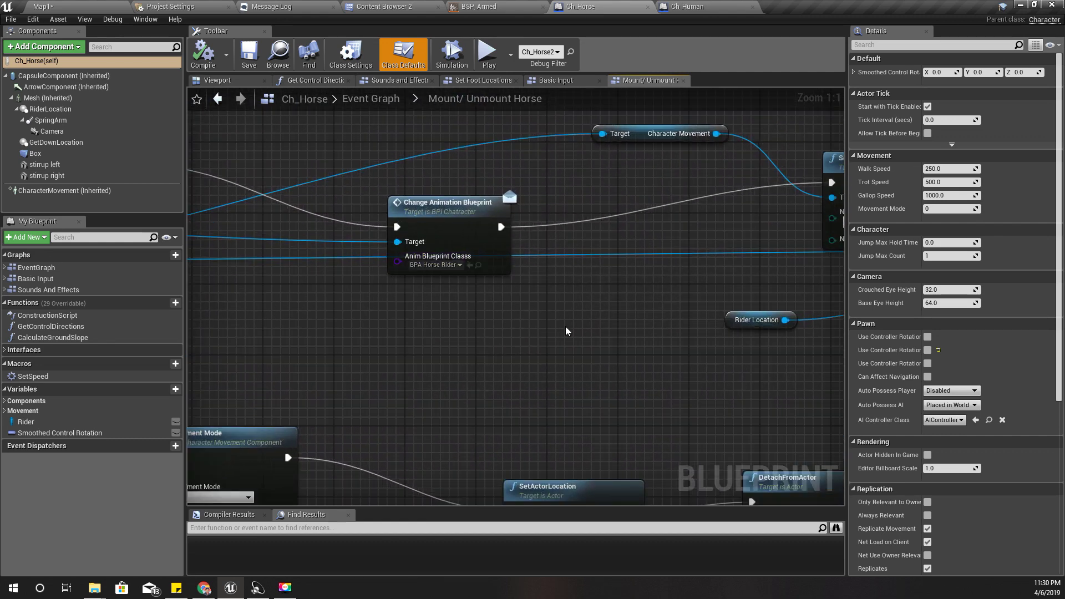
click(478, 266)
Retarget the BPA_HorseRider animation blueprint to Knight_RM_Skeleton with its referenced assets remapped
double_click(340, 67)
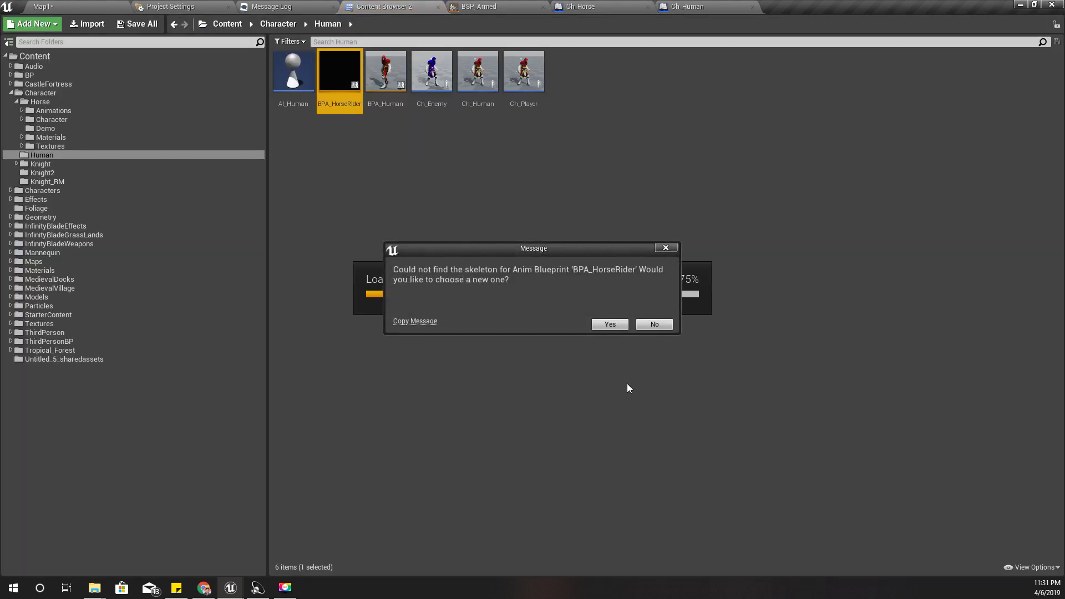
click(608, 326)
click(294, 273)
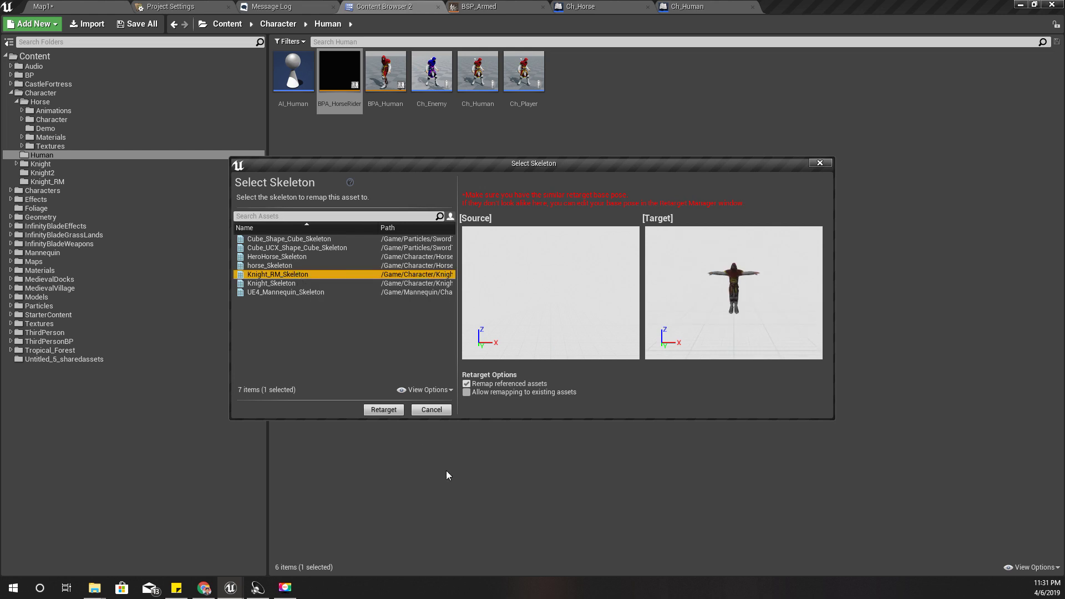
click(385, 410)
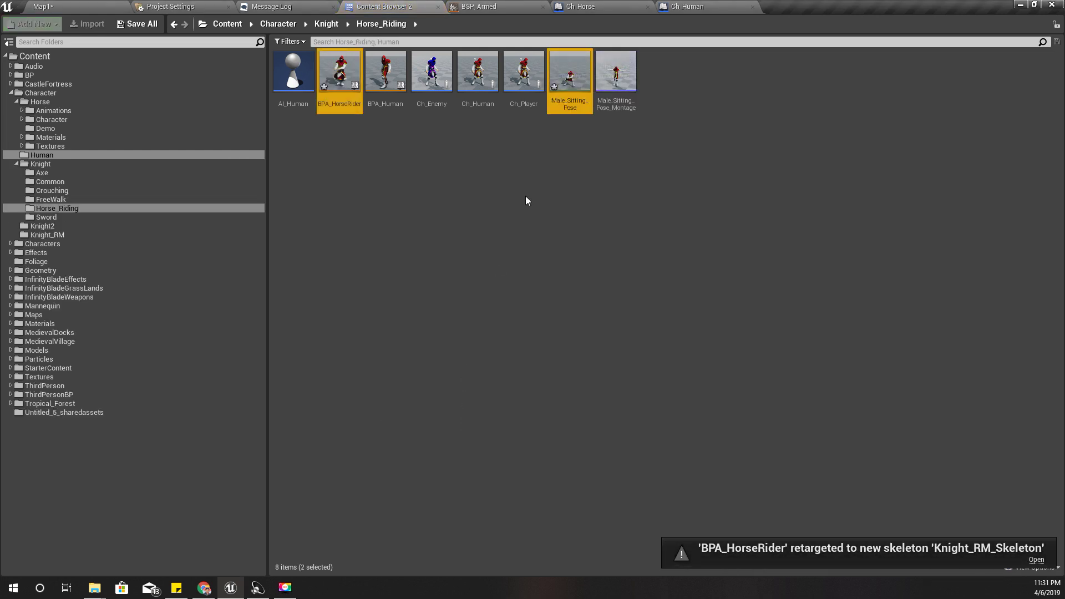
Open the BPA_HorseRider animation blueprint and examine its Anim Graph and the knight's sitting pose in the preview
double_click(352, 67)
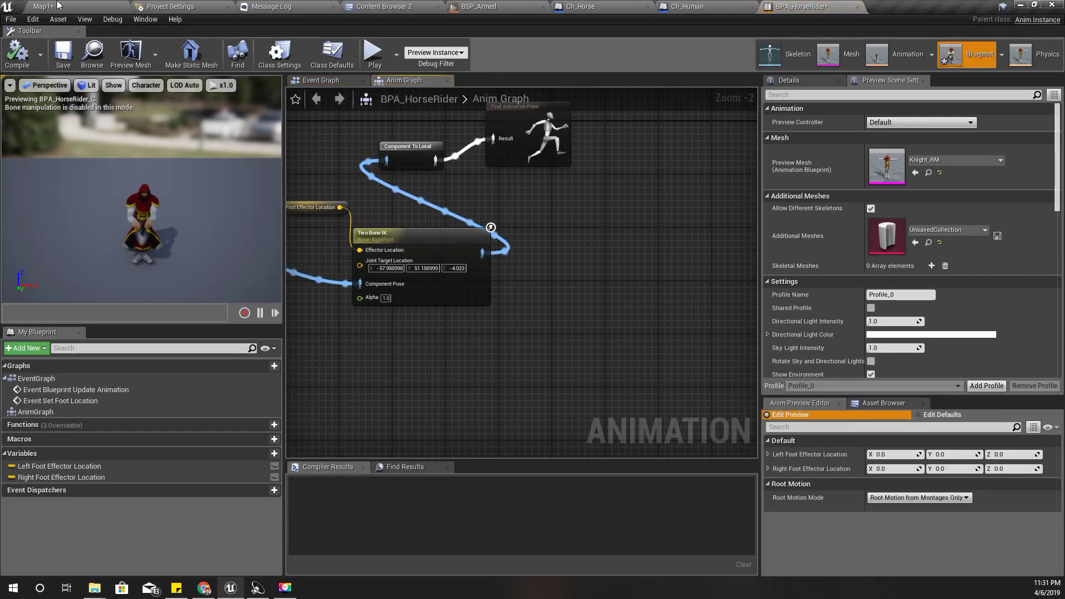
click(45, 6)
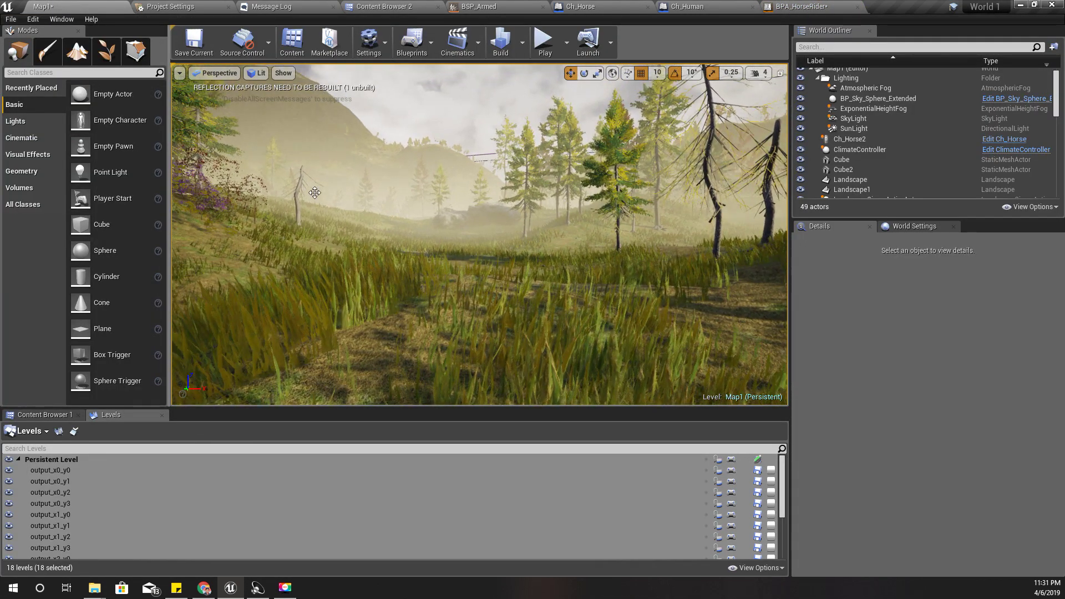
click(483, 7)
click(784, 5)
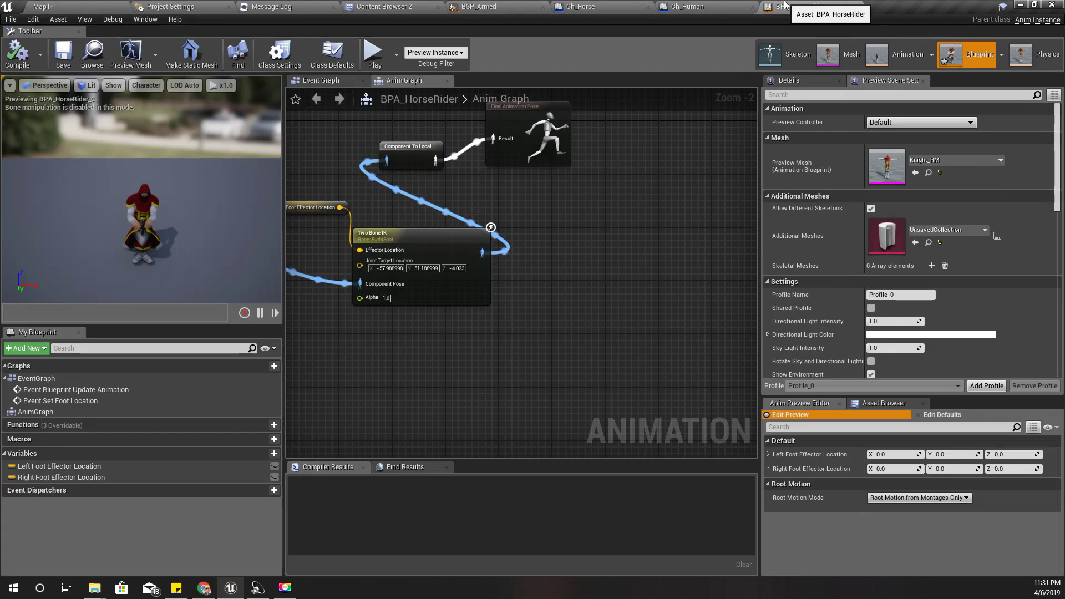
scroll(456, 237, up, 2)
right_drag(456, 236, 551, 290)
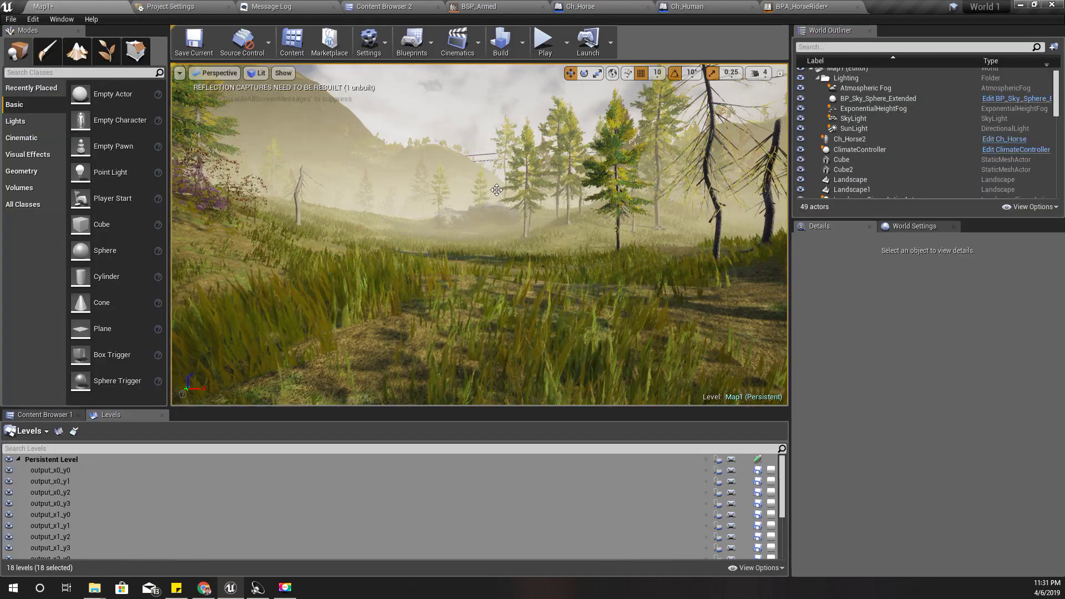
Play the level in a full-screen viewport, bring the knight to the horse and mount it
right_drag(497, 190, 743, 210)
key(F11)
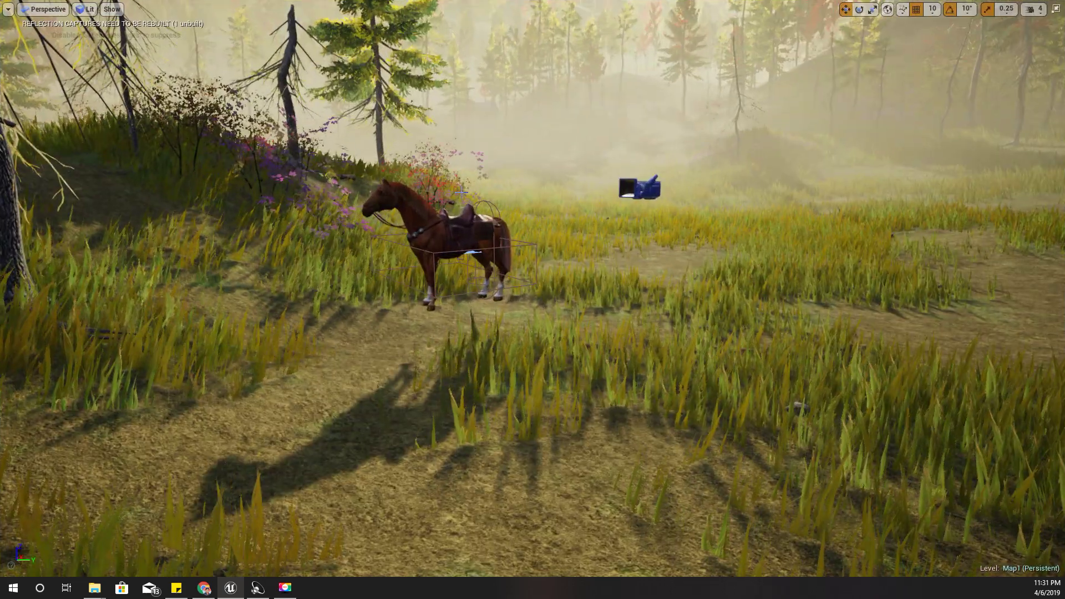
key(alt+p)
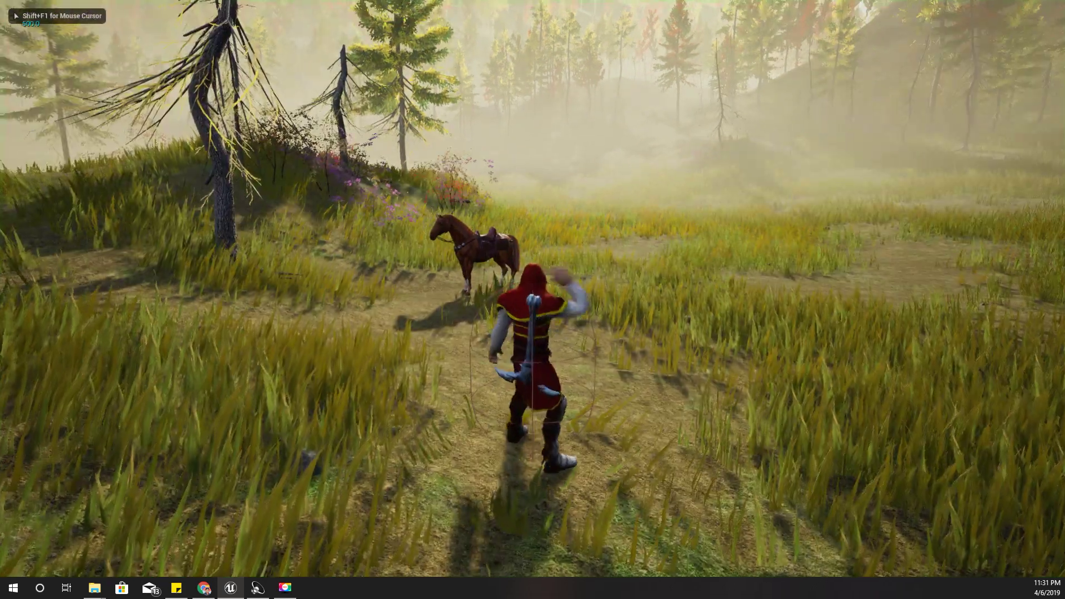
key(w)
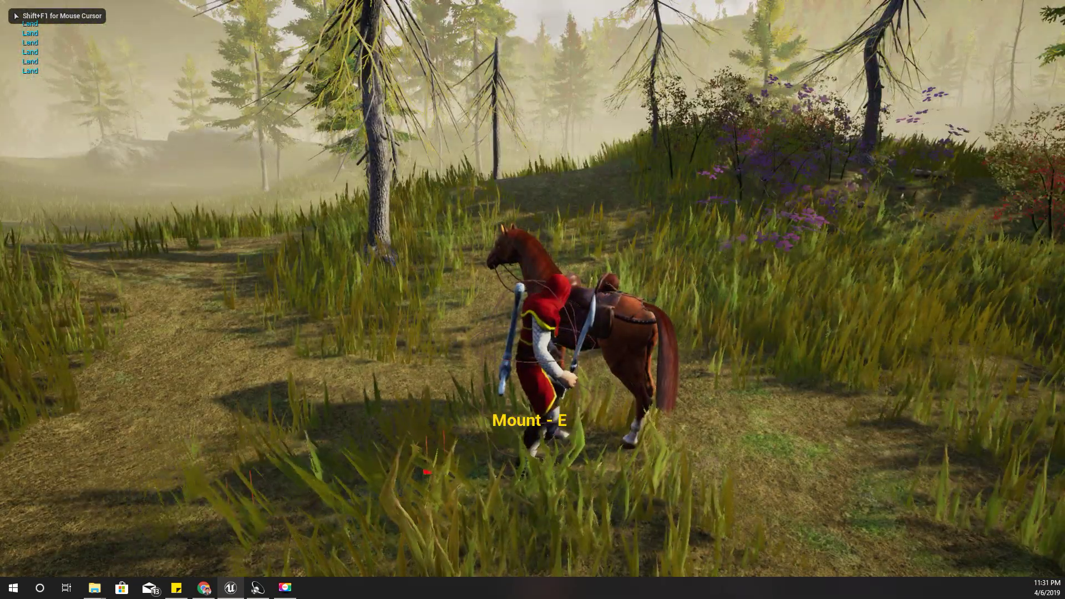
key(e)
key(w)
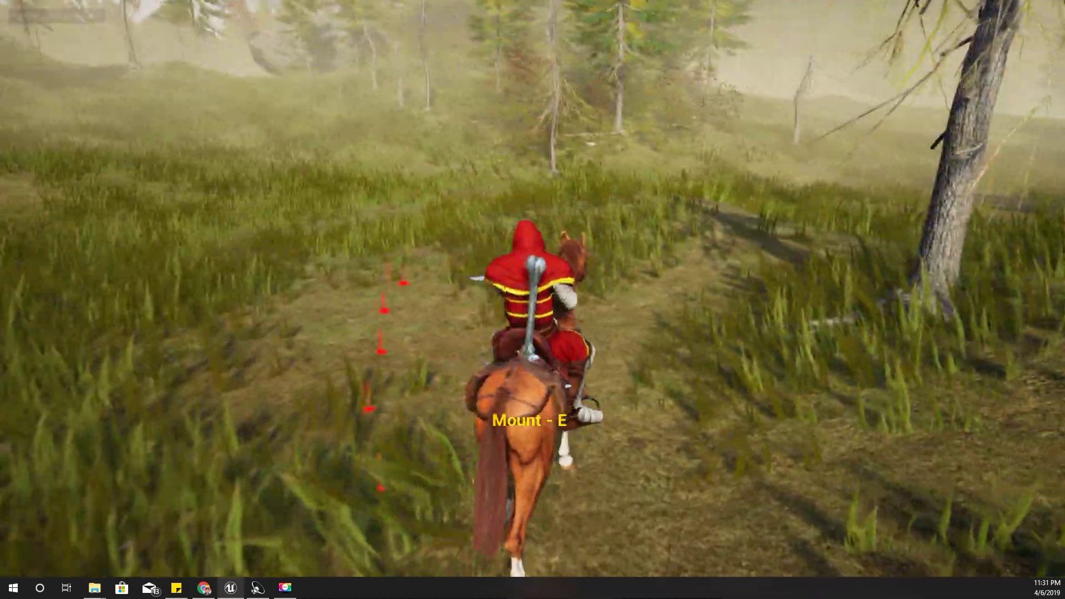
Ride the horse through the grass to check the knight's riding pose, dismount, and end the play session
key(w)
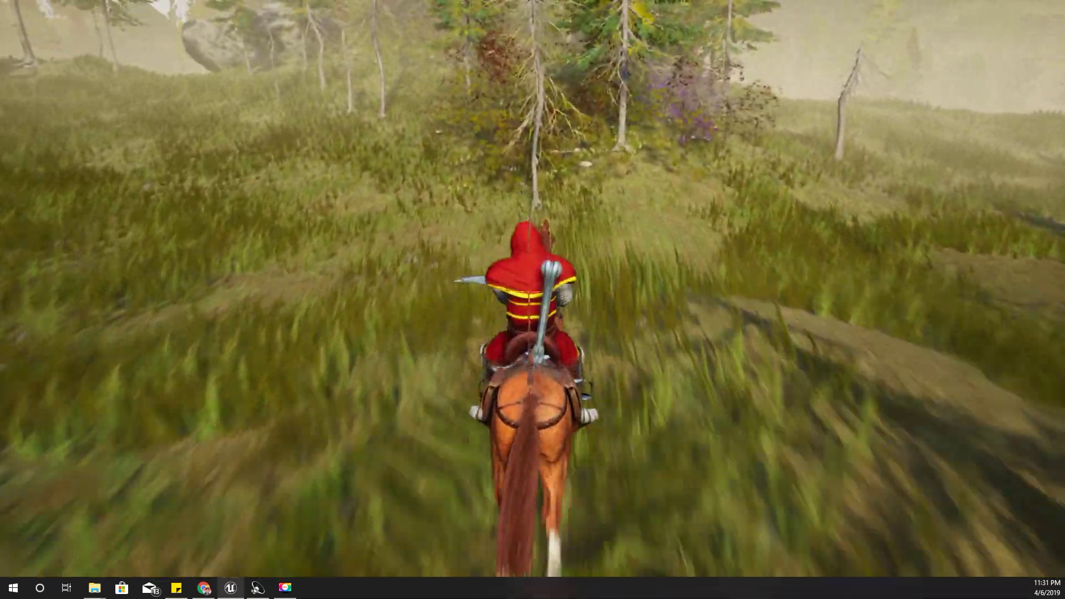
key(d)
key(a)
key(w)
key(a)
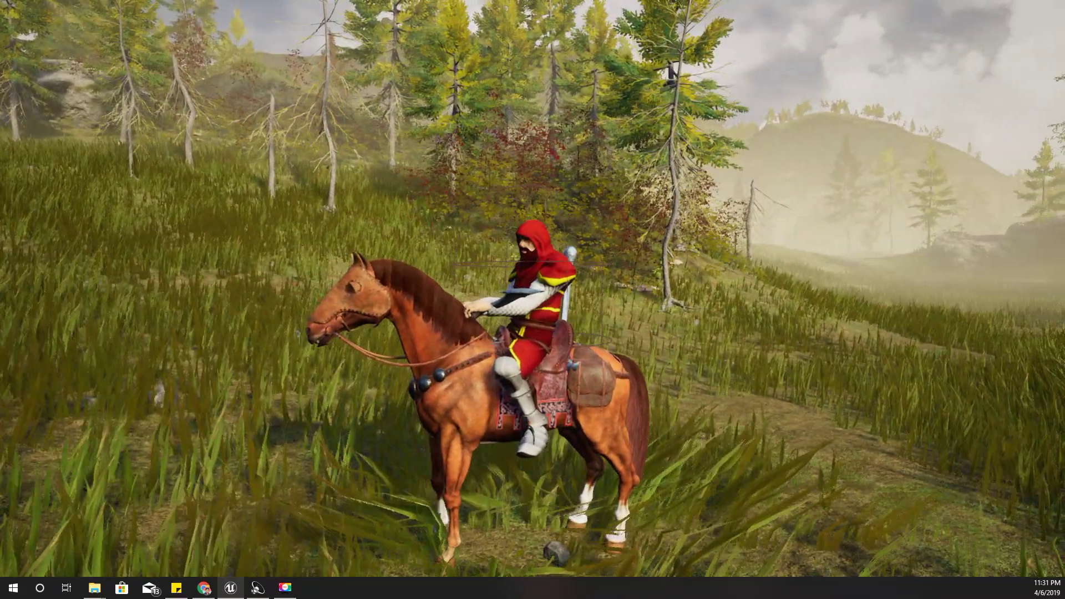
key(w)
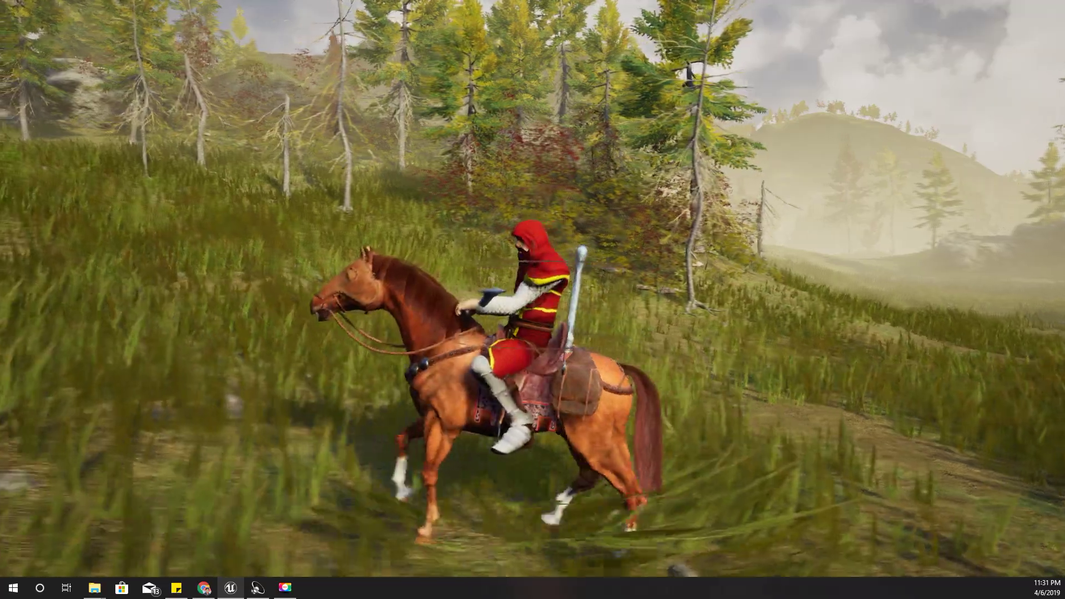
key(w)
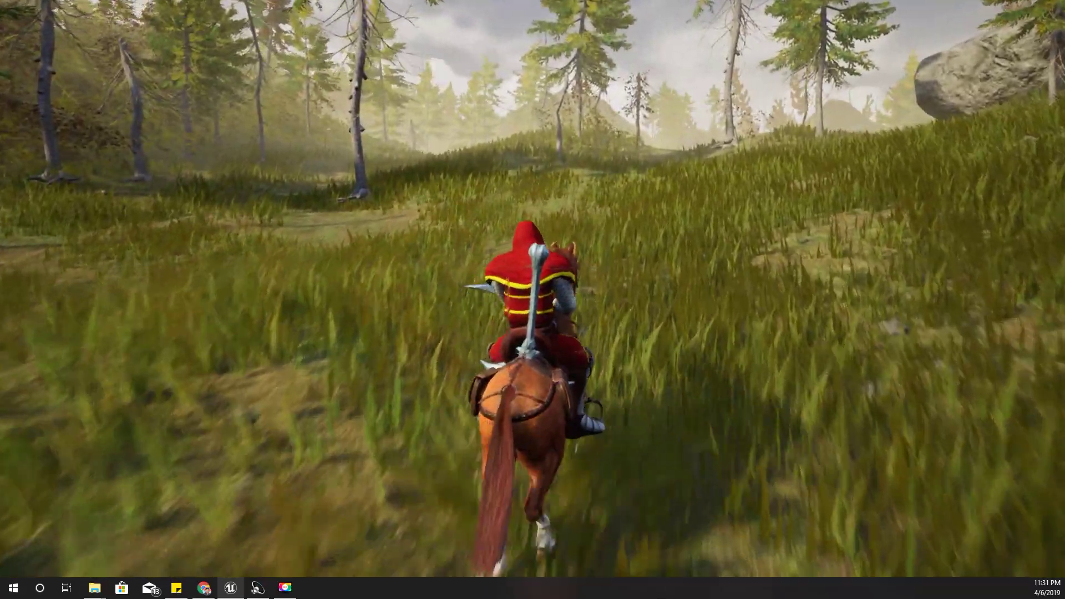
key(e)
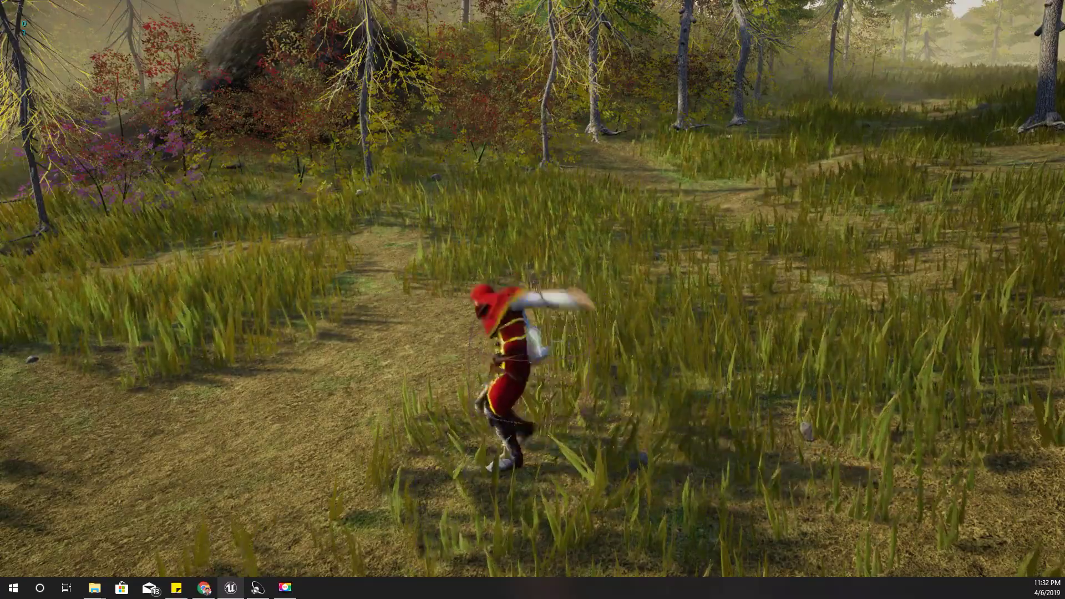
key(Escape)
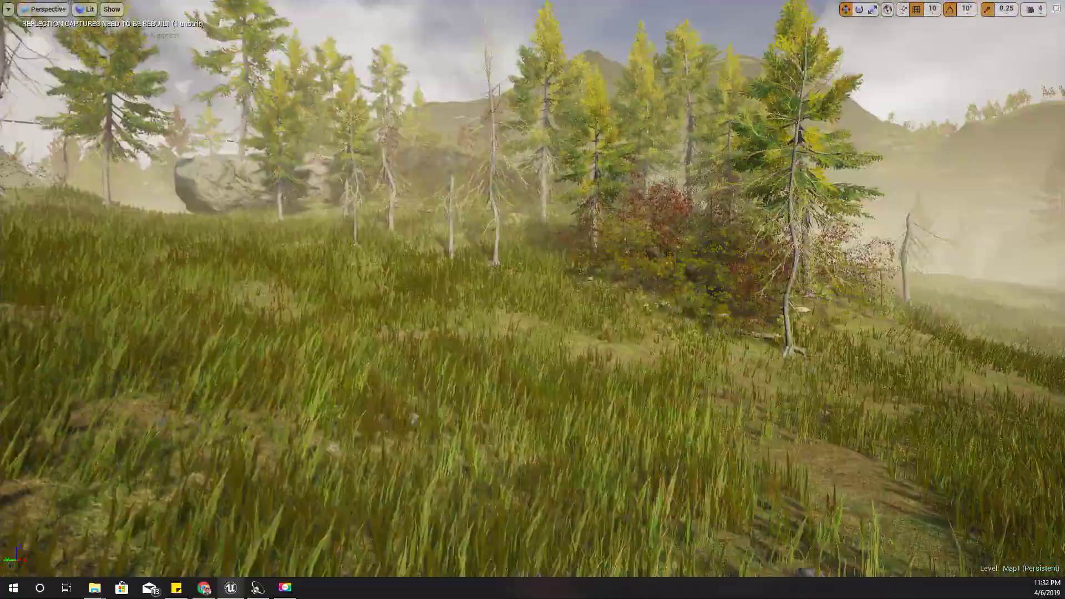
Examine the knight's sideways movement in the BSP_Armed blend space preview and return to the Map1 level
right_drag(532, 300, 872, 308)
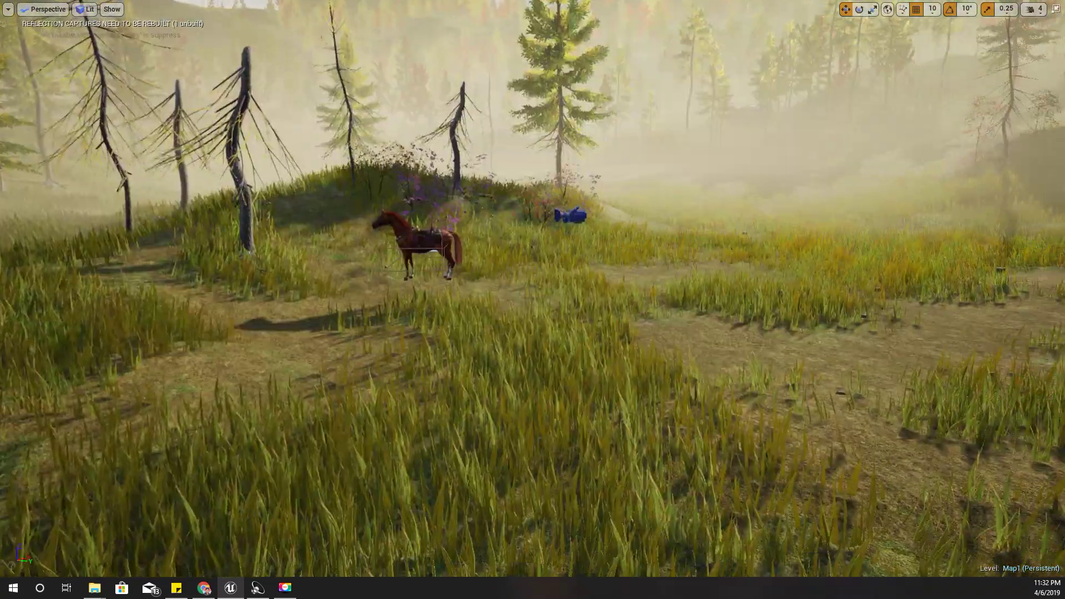
key(w)
right_drag(512, 380, 495, 362)
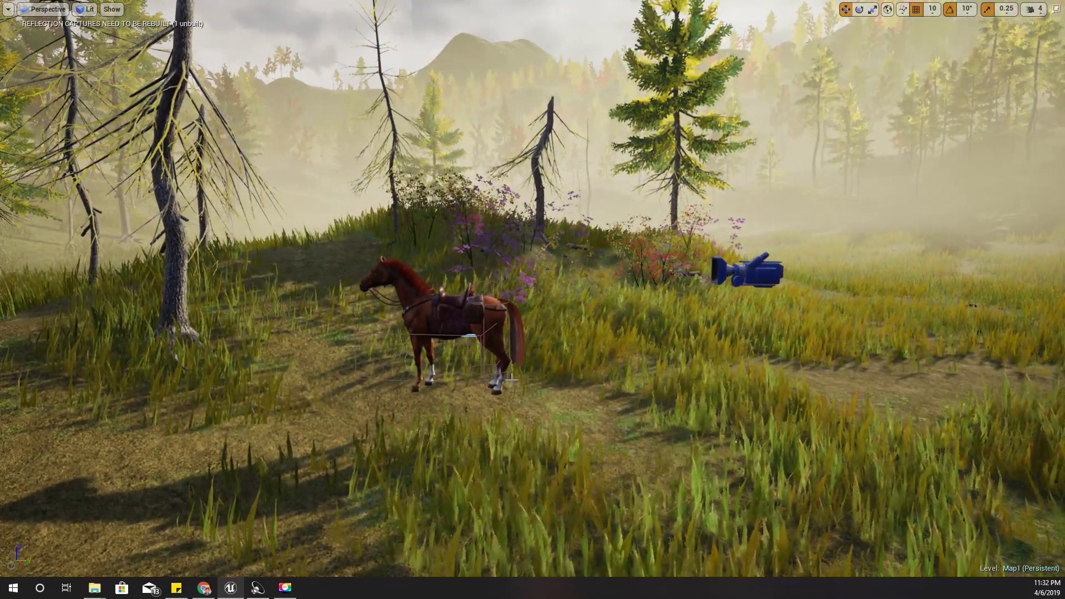
key(F11)
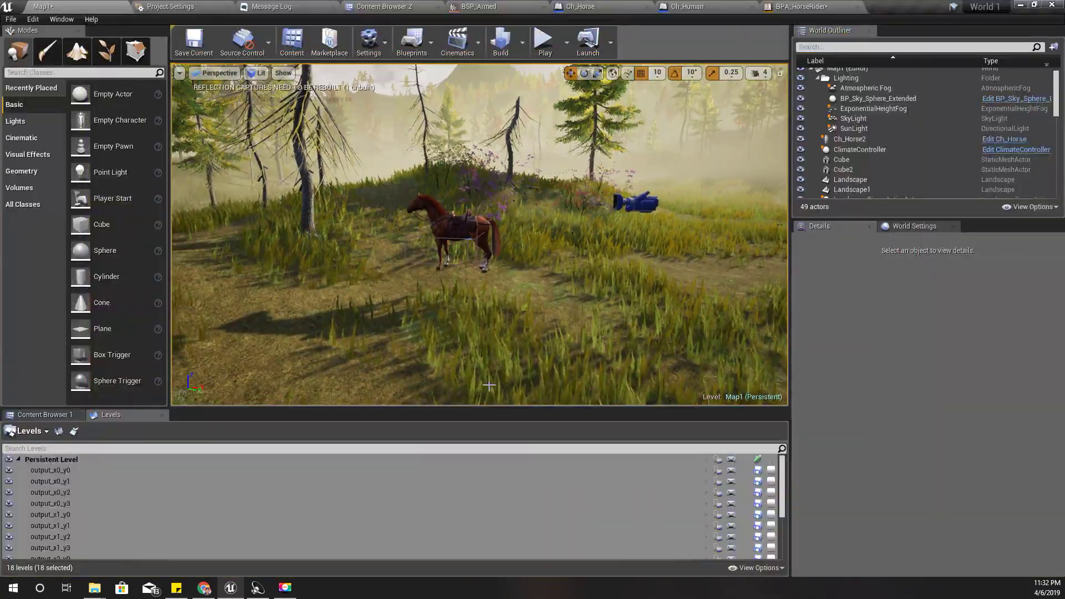
click(493, 7)
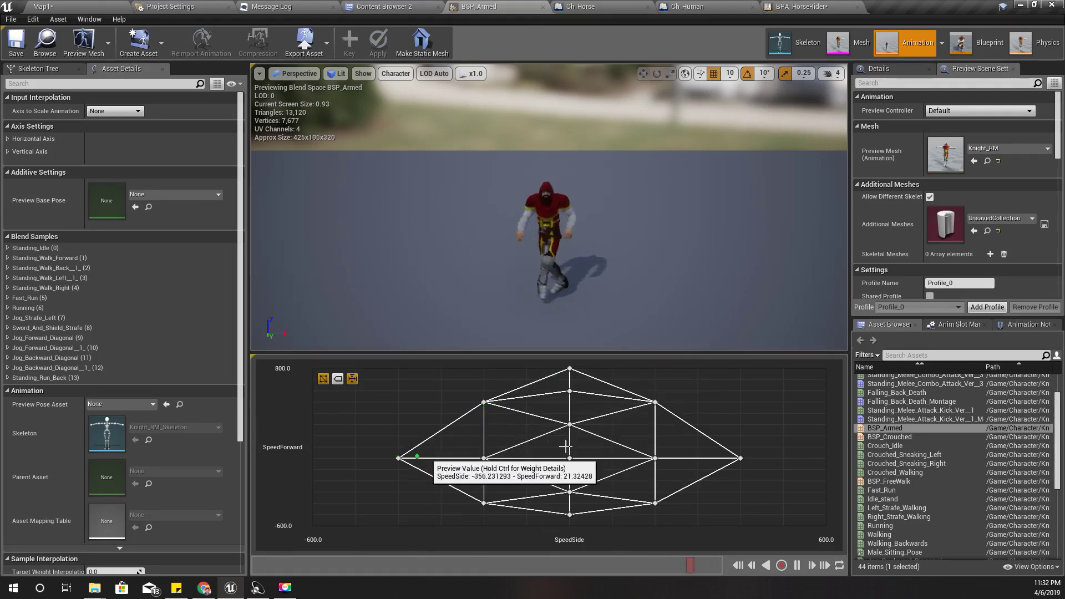
click(86, 6)
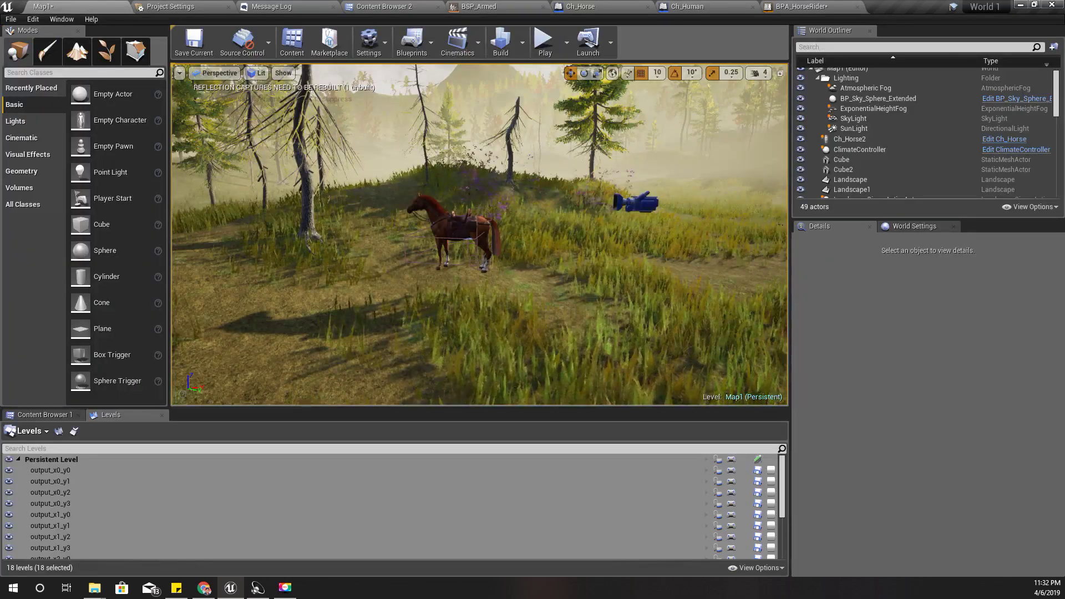
Play the level full screen again, run the knight through the grass to check his movement, and end the play session
key(F11)
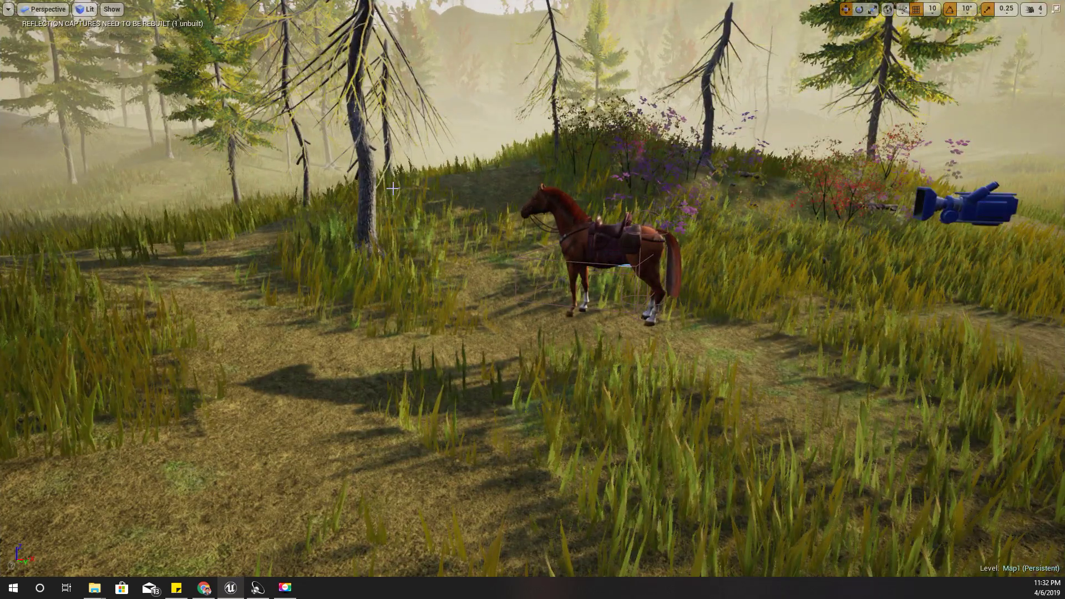
key(alt+p)
key(w)
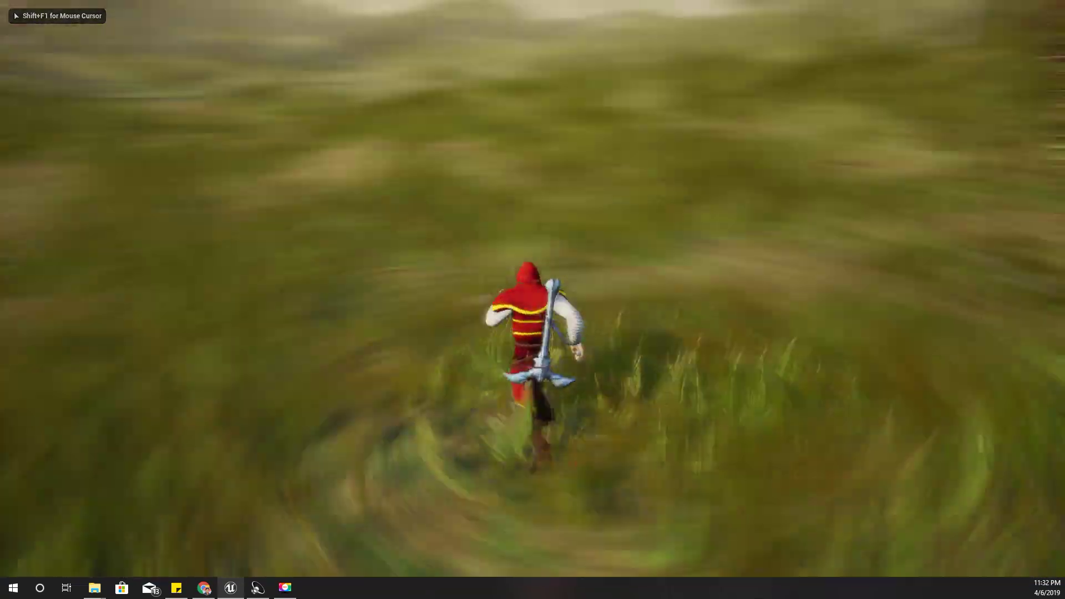
key(1)
key(w)
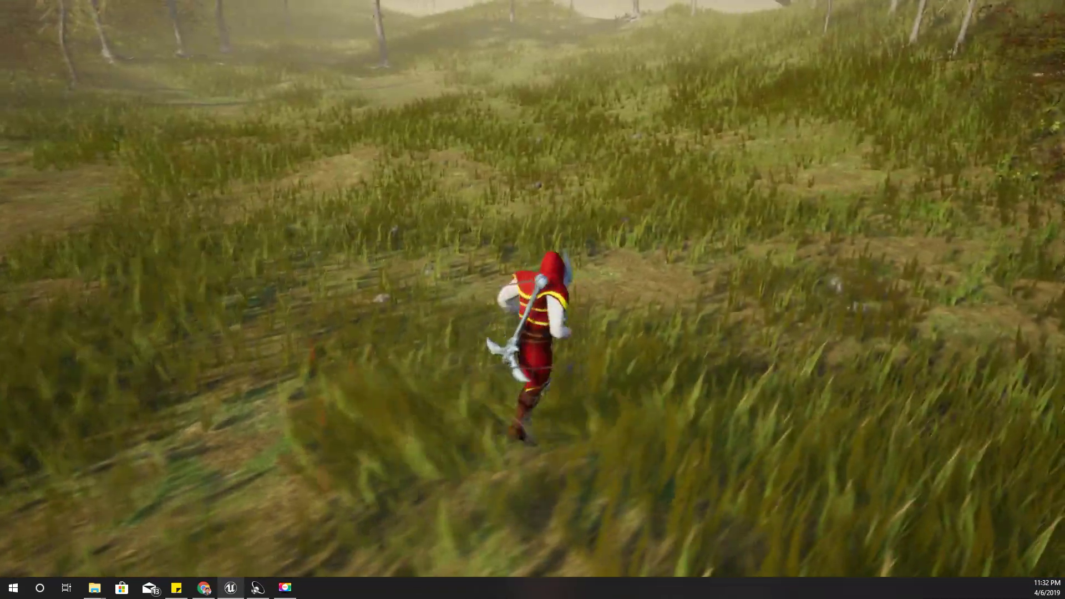
key(e)
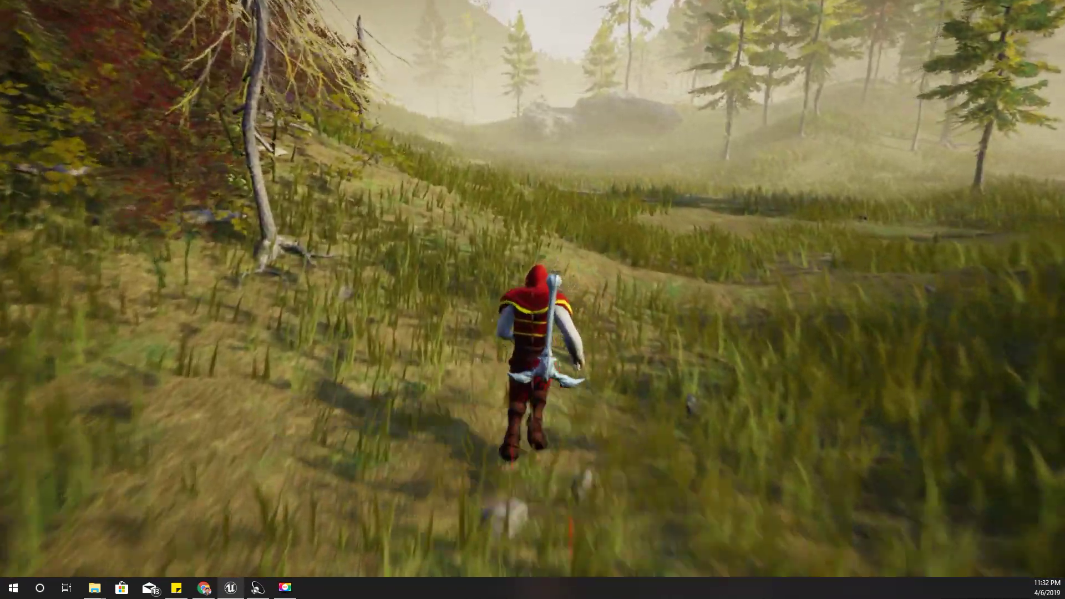
key(Escape)
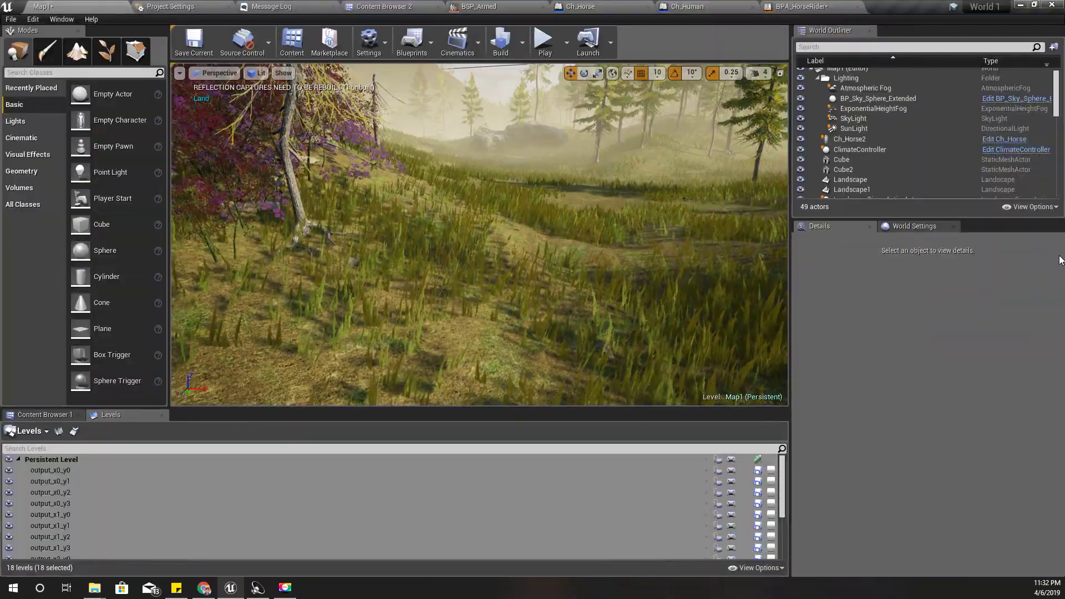
Locate the Jog_Forward_Diagonal sample's source animation from the BSP_Armed blend space in the knight's Sword folder
click(481, 6)
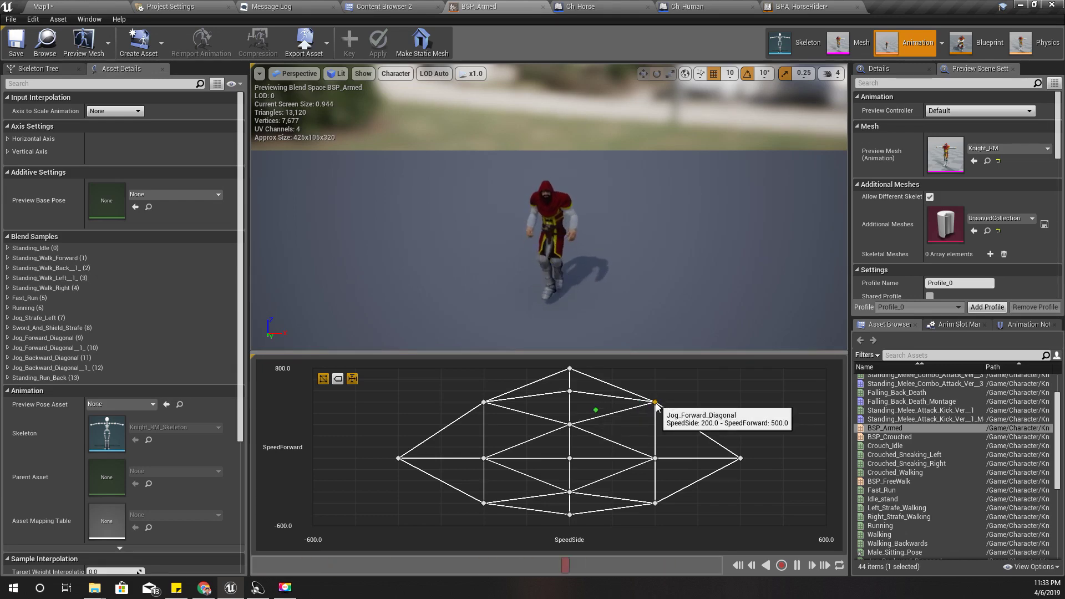
right_click(655, 401)
click(819, 449)
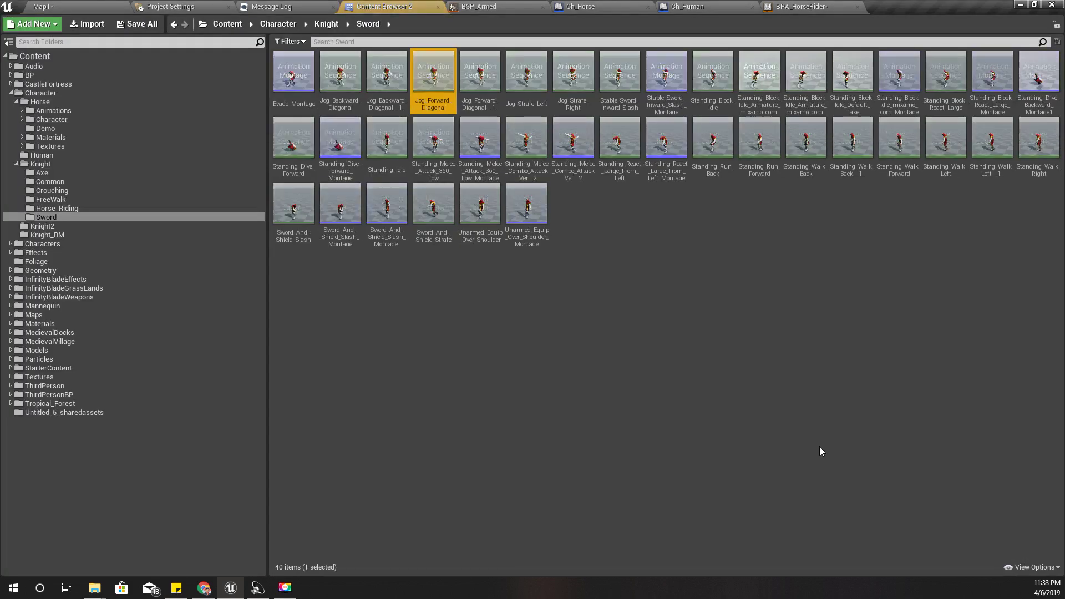
mouse_move(447, 82)
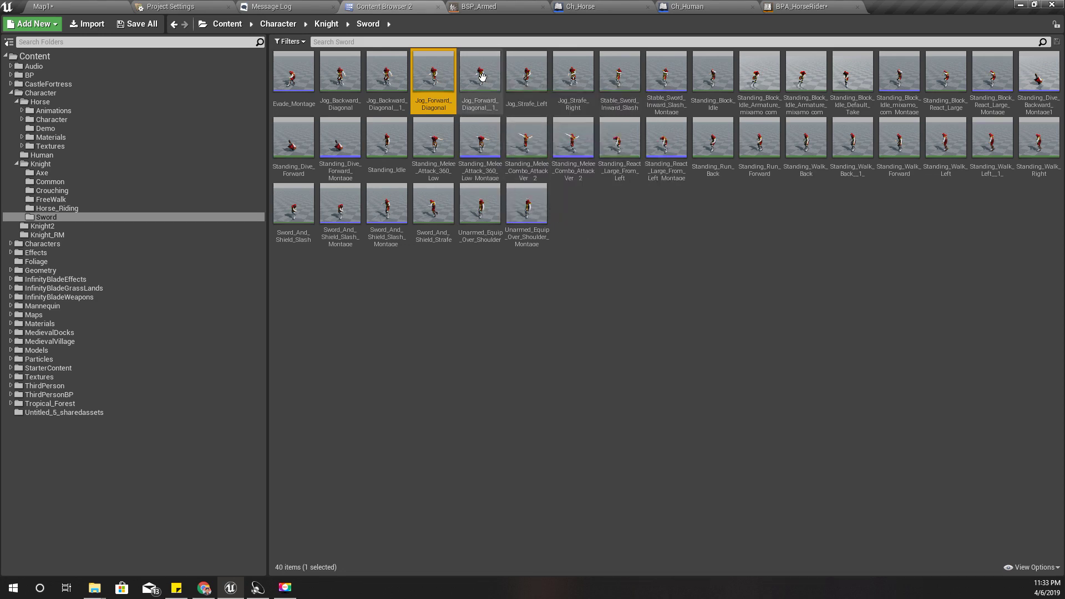
mouse_move(481, 74)
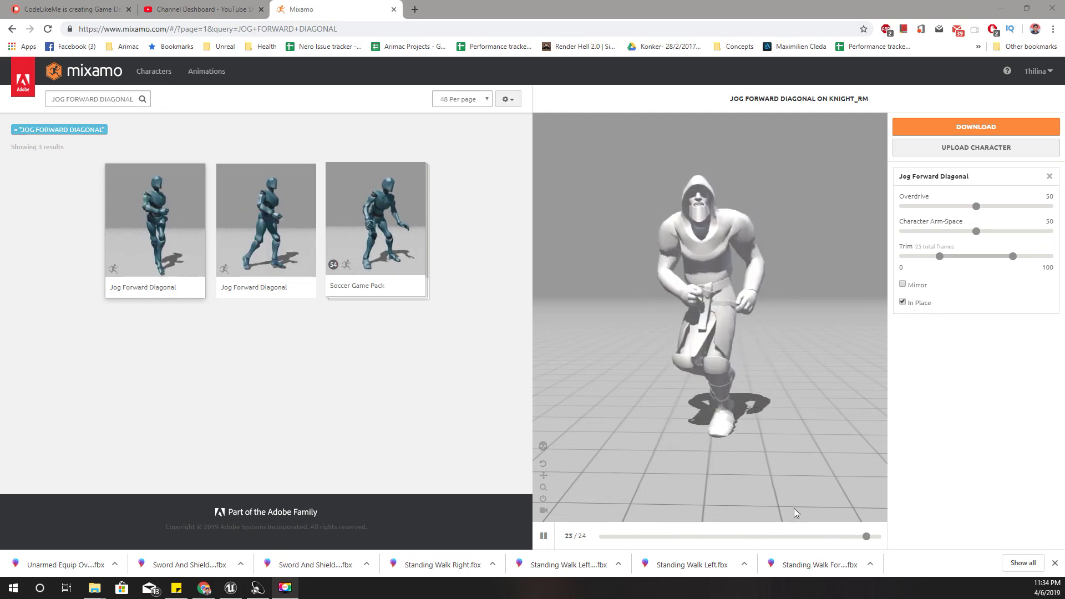
In Mixamo, examine the start and end frames of the Jog Forward Diagonal animation on the knight, and return to Unreal Engine
drag(743, 537, 583, 537)
click(549, 536)
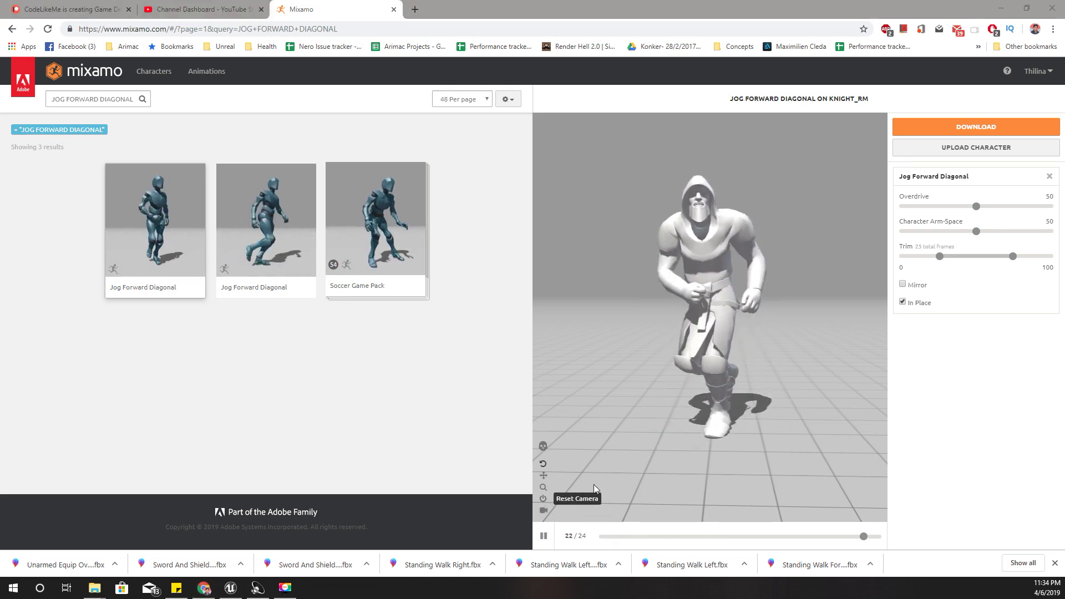
click(544, 538)
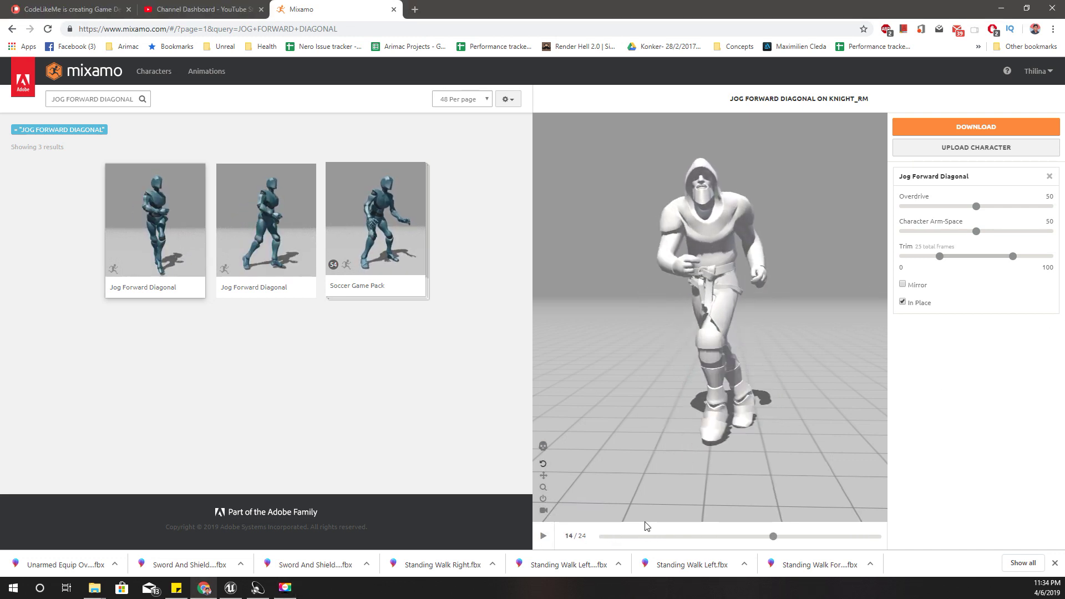
drag(682, 540, 577, 542)
key(alt+Tab)
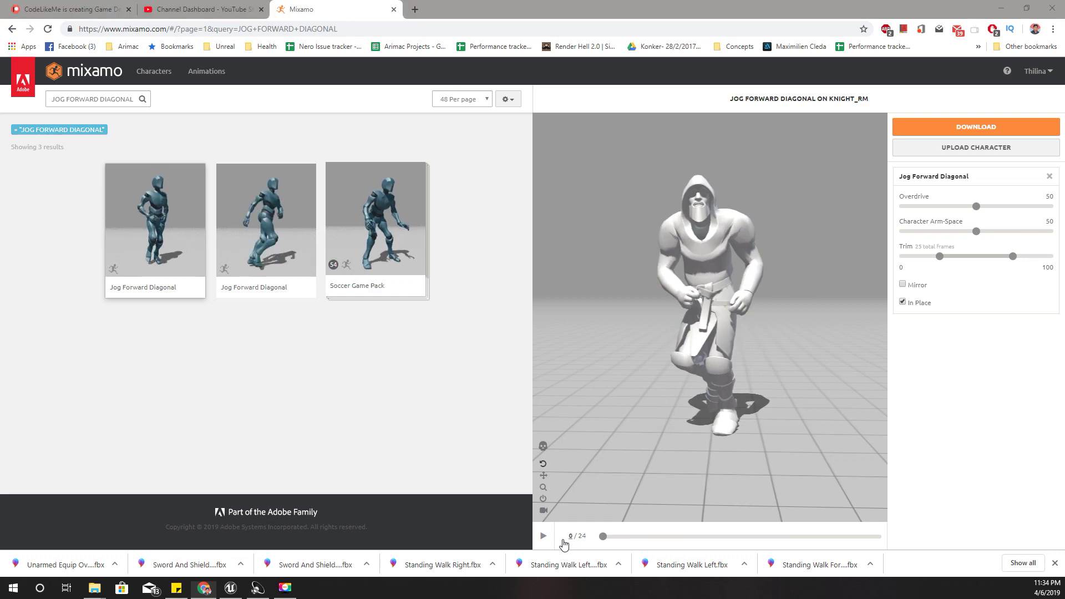
key(alt+Tab)
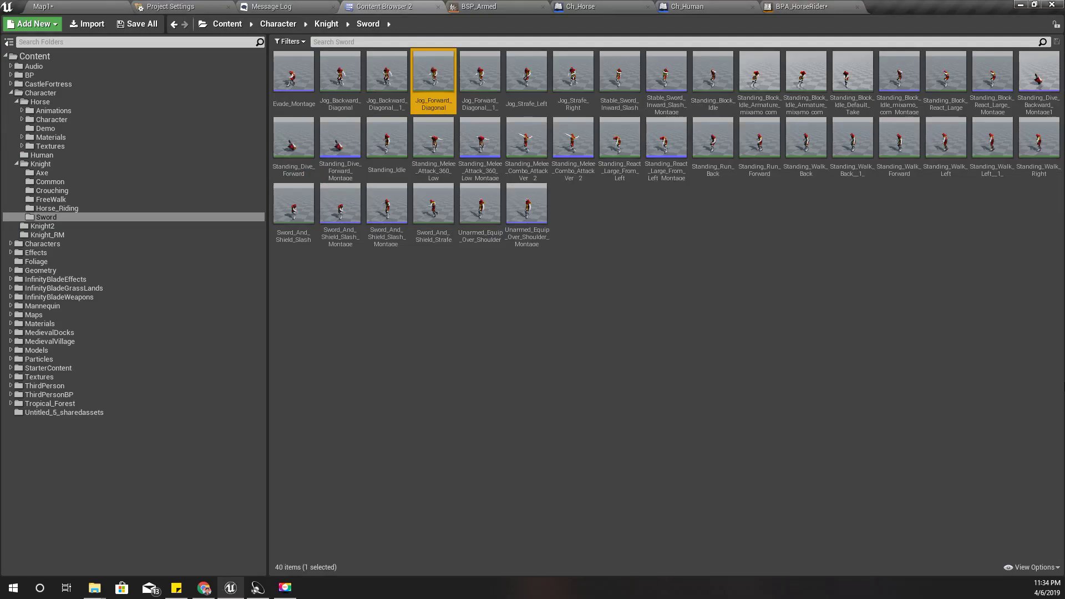
Inspect the knight's diagonal jog up close in the BSP_Armed preview and pause the playback to study its frames
click(478, 7)
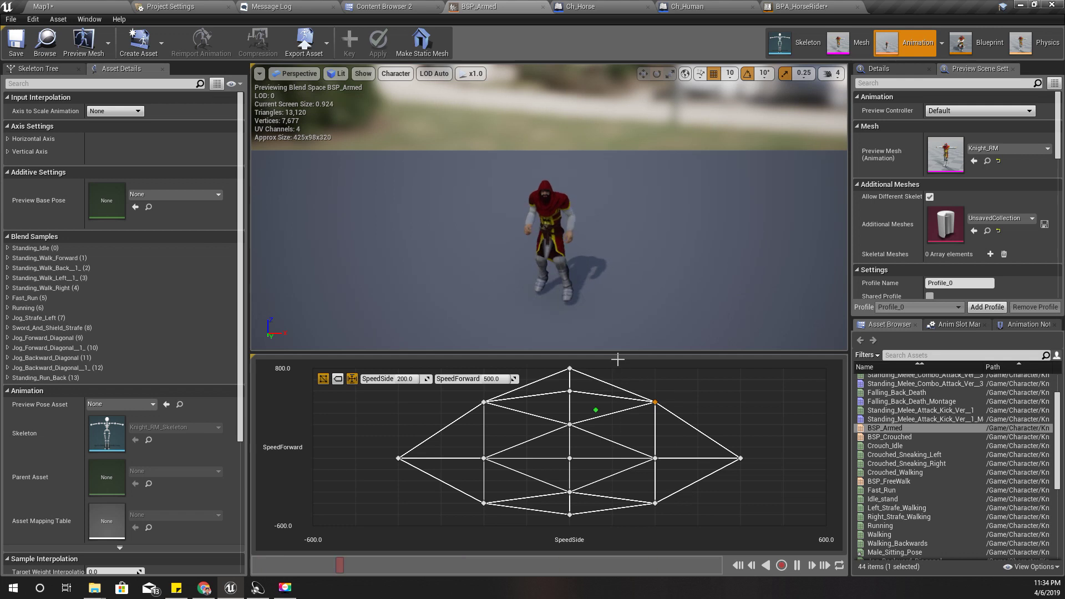
drag(646, 303, 650, 304)
middle_drag(649, 304, 654, 295)
scroll(654, 295, up, 3)
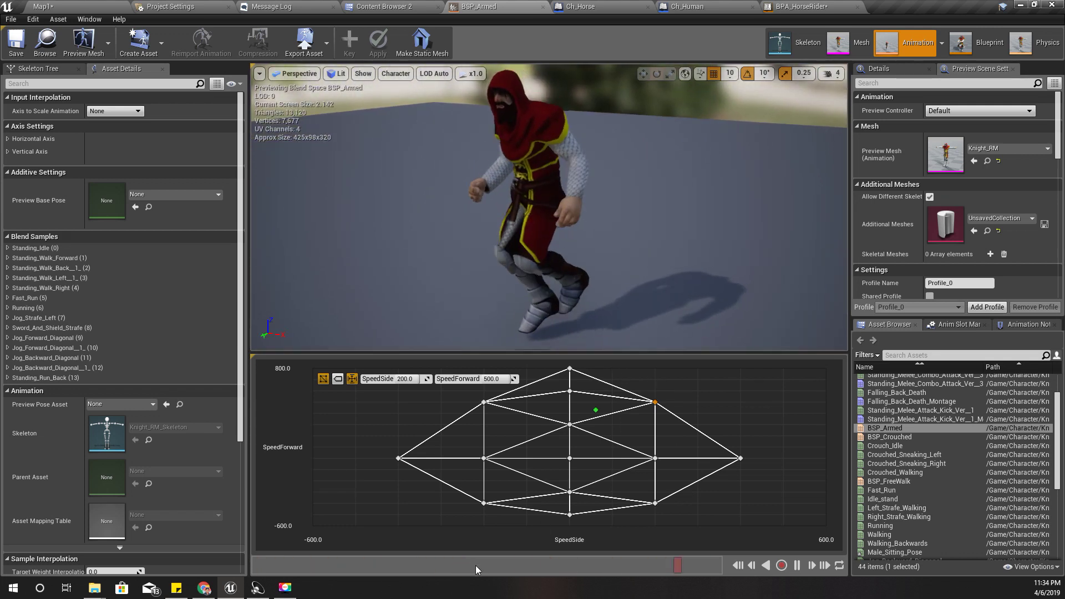
click(339, 564)
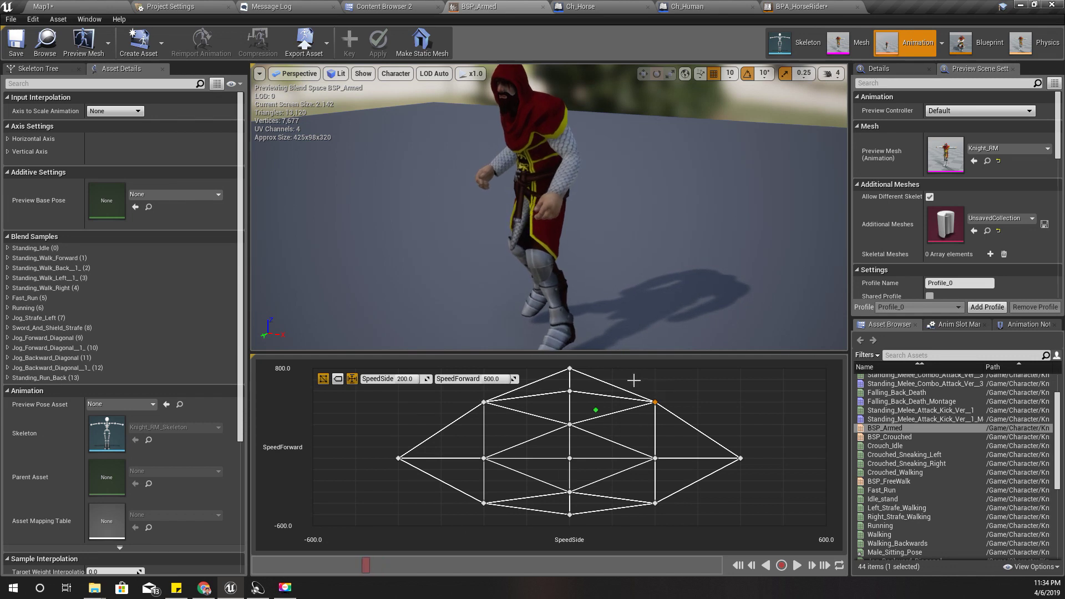
Compare the forward run sample at SpeedForward 800 with the Jog_Forward_Diagonal sample in the paused preview
key(shift)
click(569, 368)
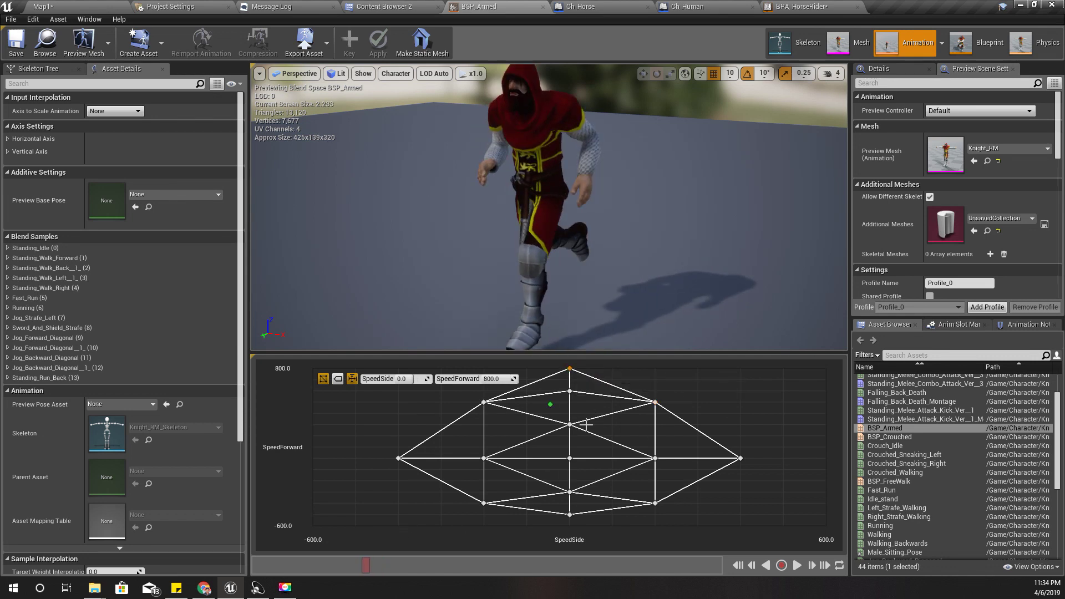
key(shift)
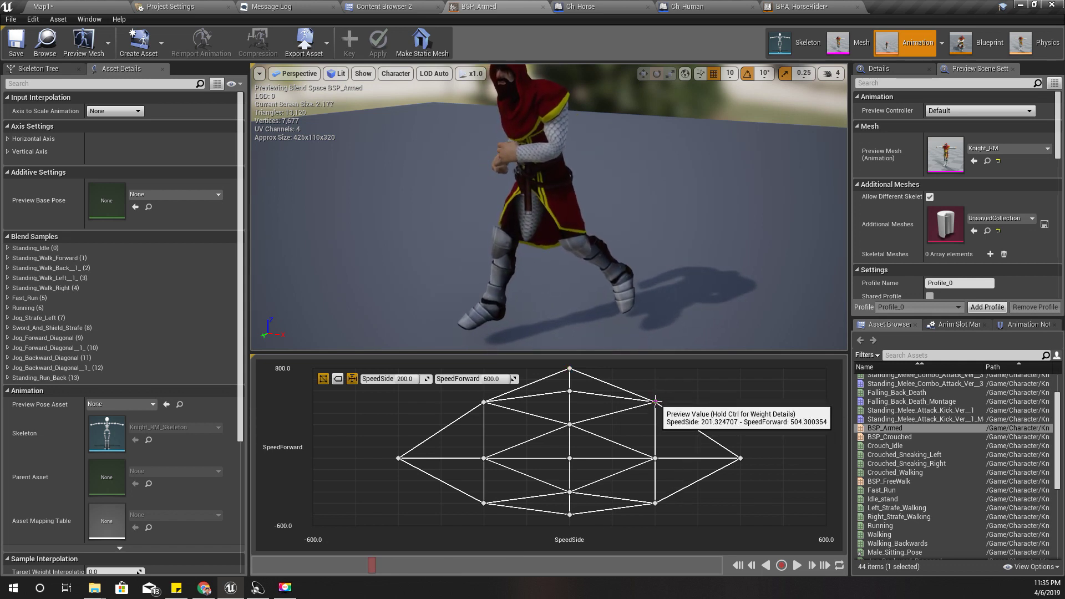
click(655, 401)
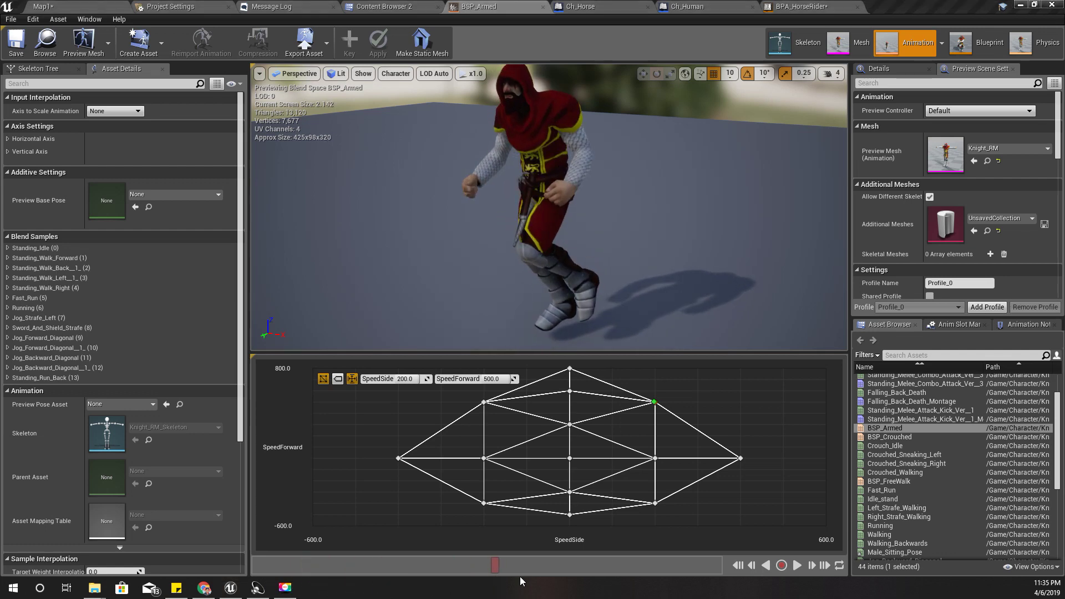
Switch to Mixamo, trim the Jog Forward Diagonal animation to the range 48 to 150, and check its frames
key(alt+Tab)
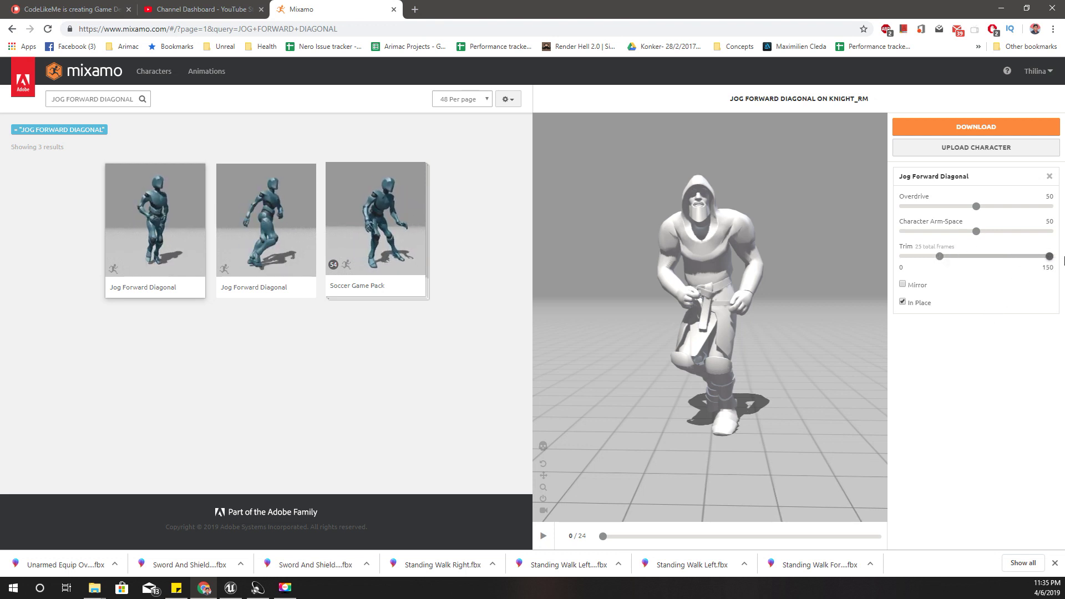
drag(1064, 259, 1064, 260)
drag(938, 258, 976, 261)
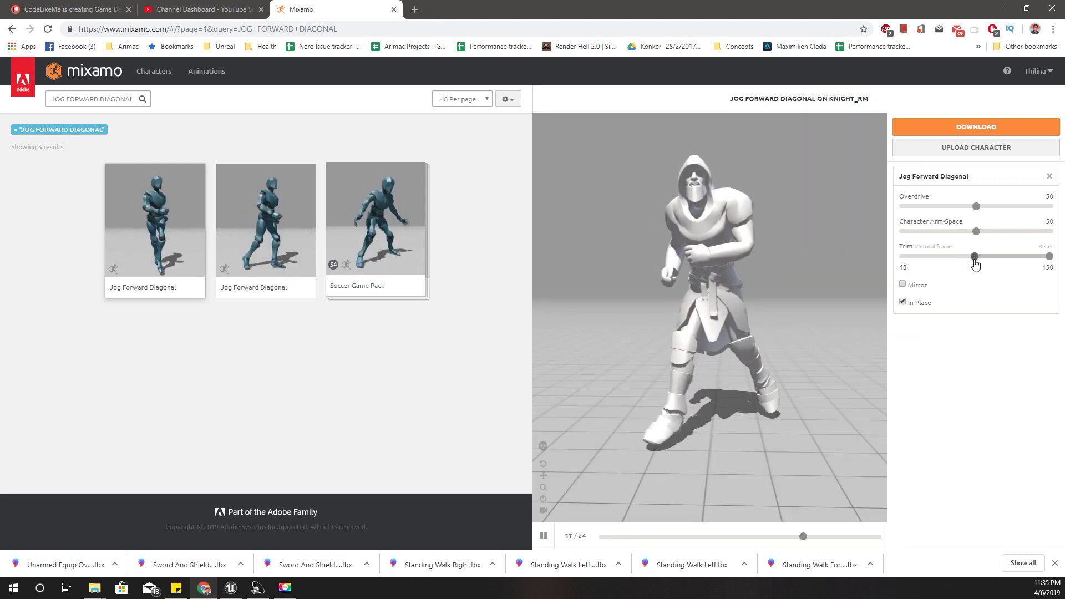
click(601, 537)
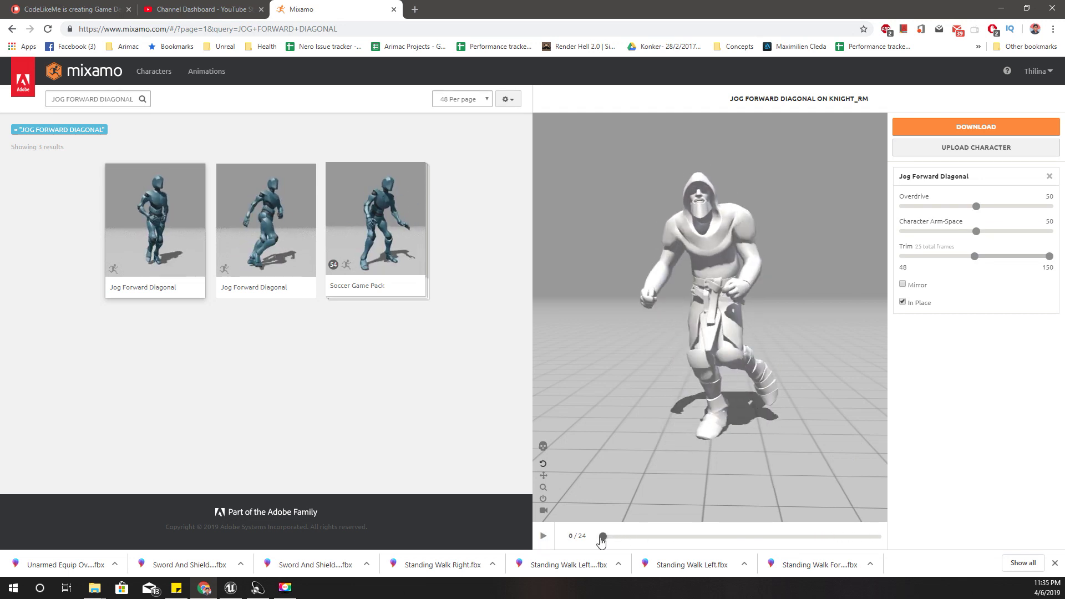
drag(602, 538, 773, 537)
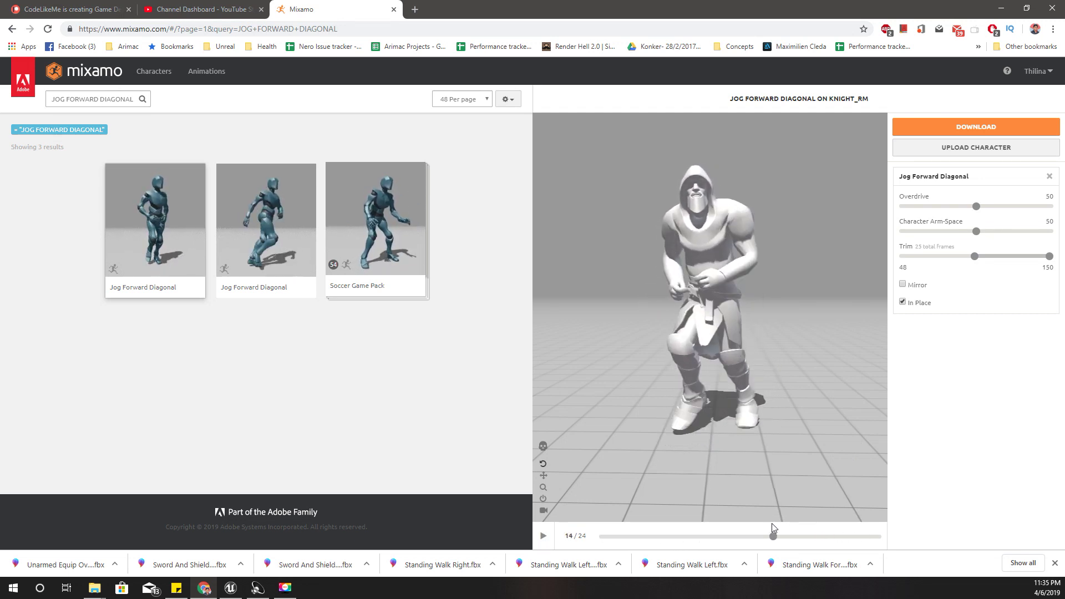
Download the trimmed jog as FBX without skin at 30 frames per second and import it into the knight's Sword folder
click(977, 127)
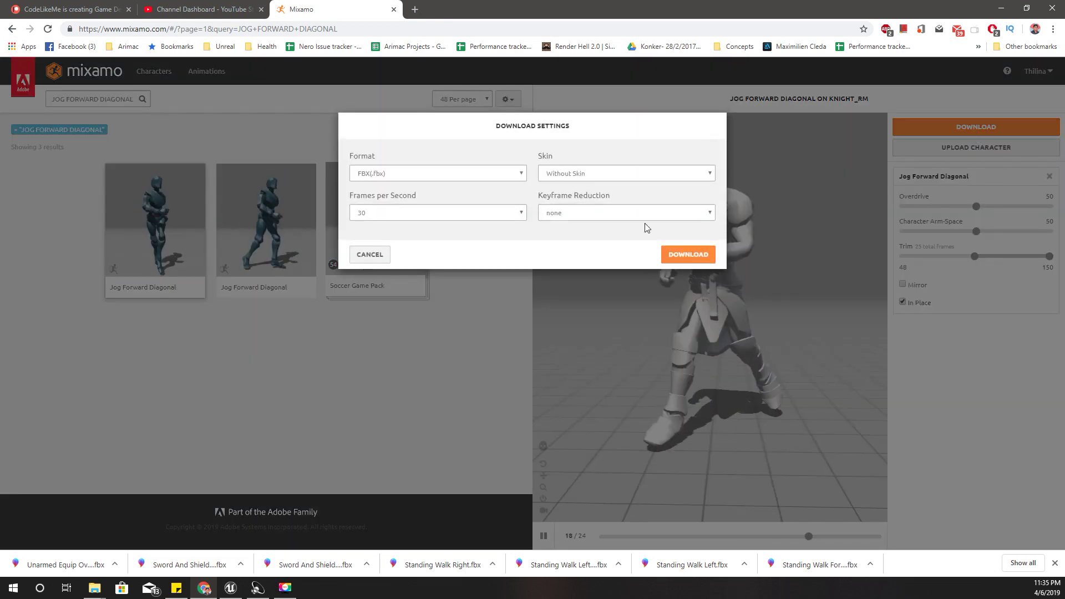
click(688, 254)
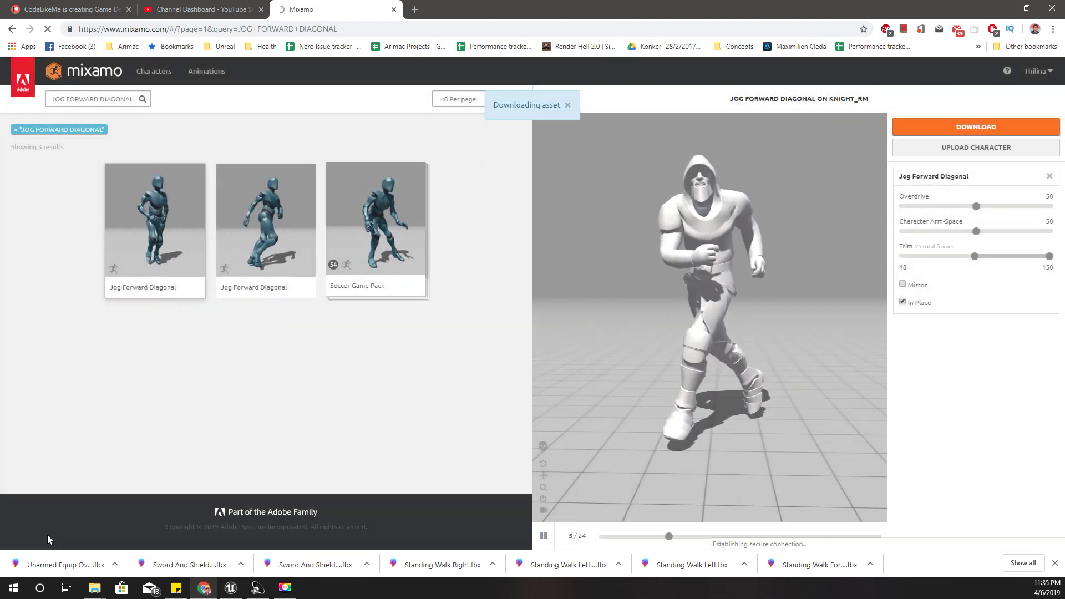
drag(47, 564, 300, 434)
key(alt+Tab)
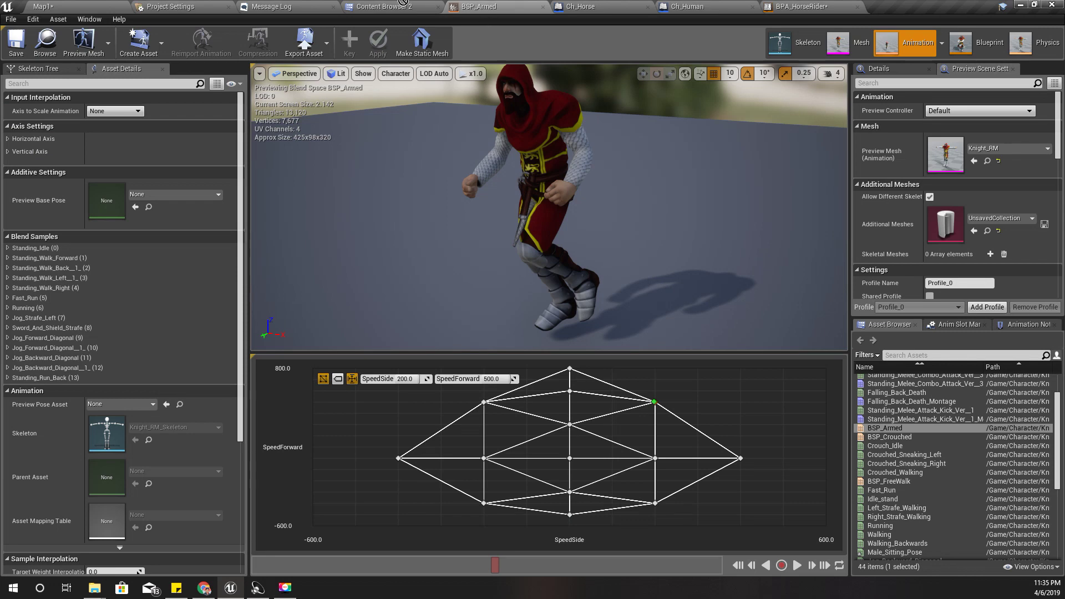
drag(403, 3, 398, 5)
drag(636, 370, 631, 378)
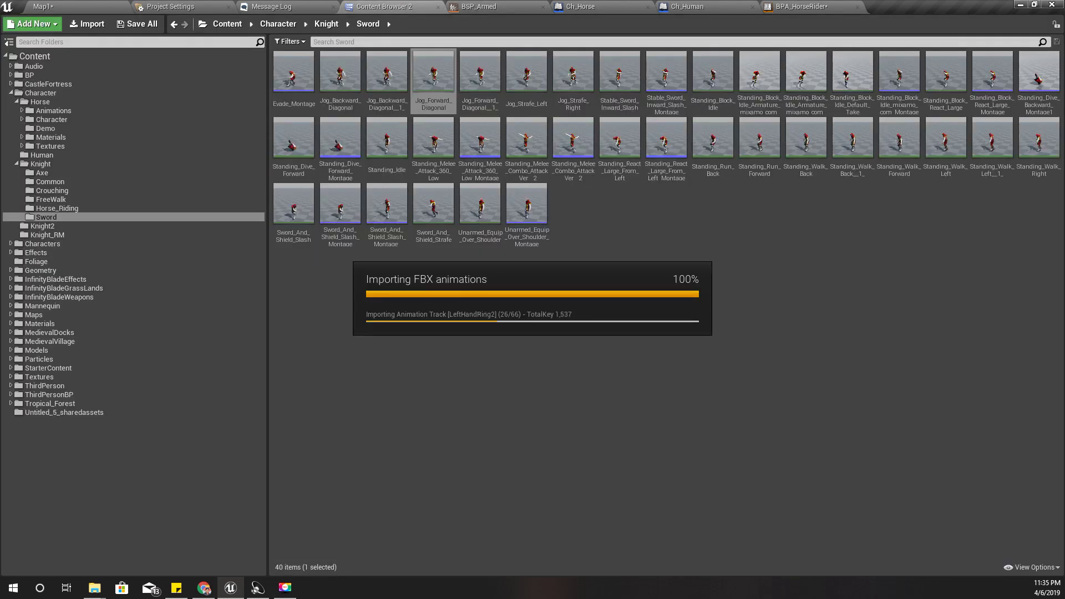
Preview the knight's backward movement in the BSP_Armed blend space
click(480, 6)
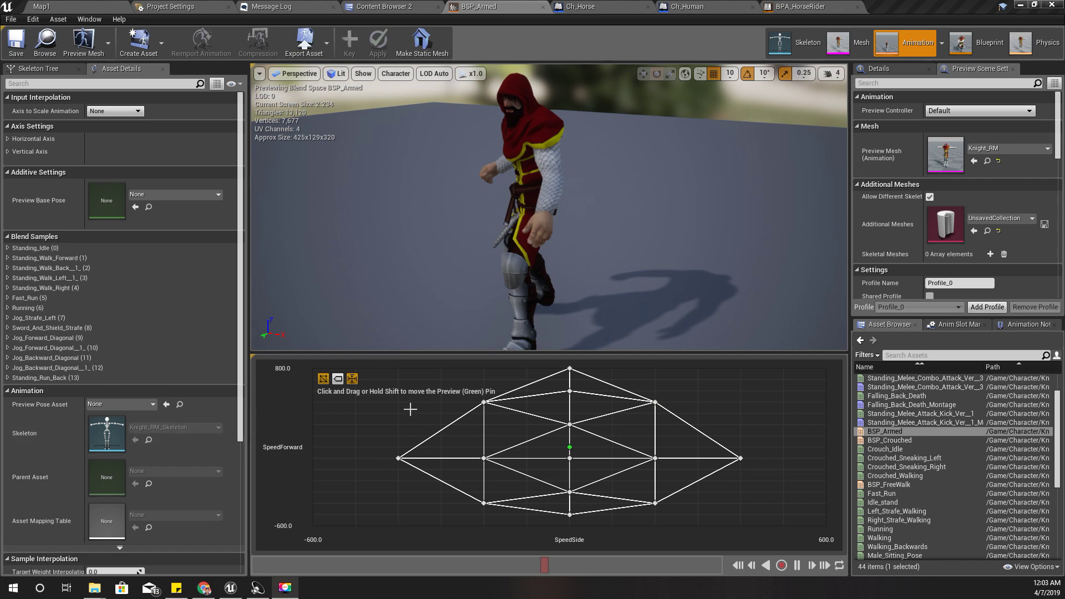
drag(411, 410, 571, 508)
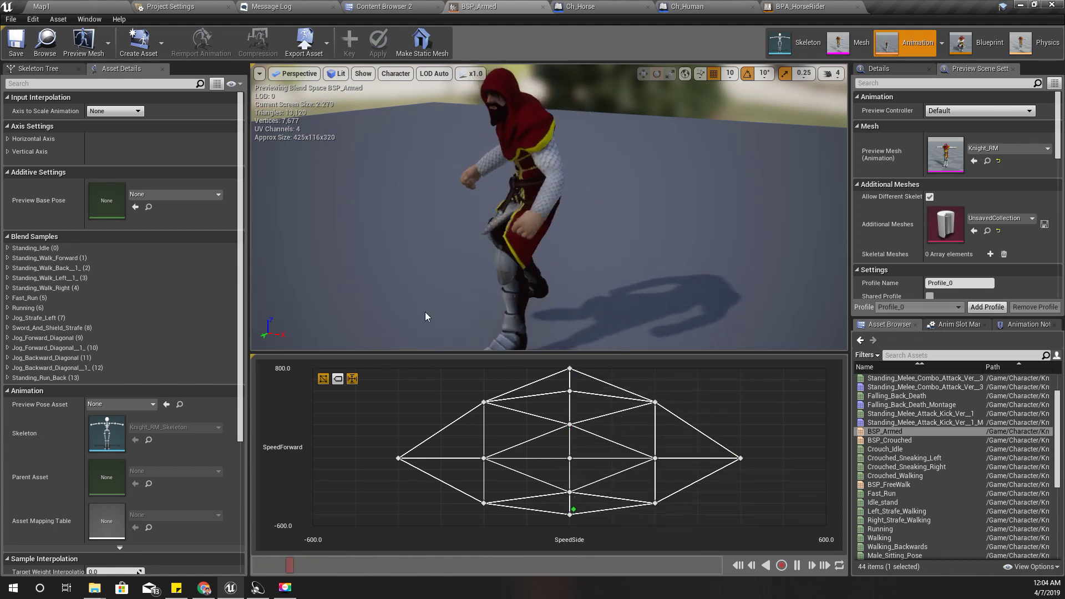
Switch to Patreon in the browser and review the root bone project files update post, both in editing and published view
click(205, 588)
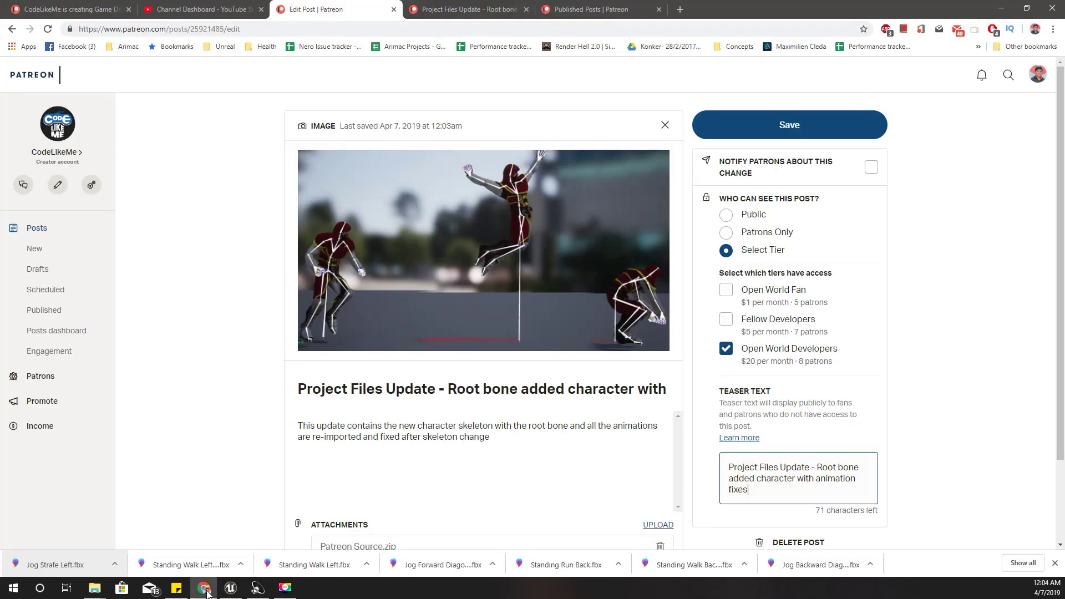
scroll(333, 309, down, 2)
scroll(333, 307, up, 1)
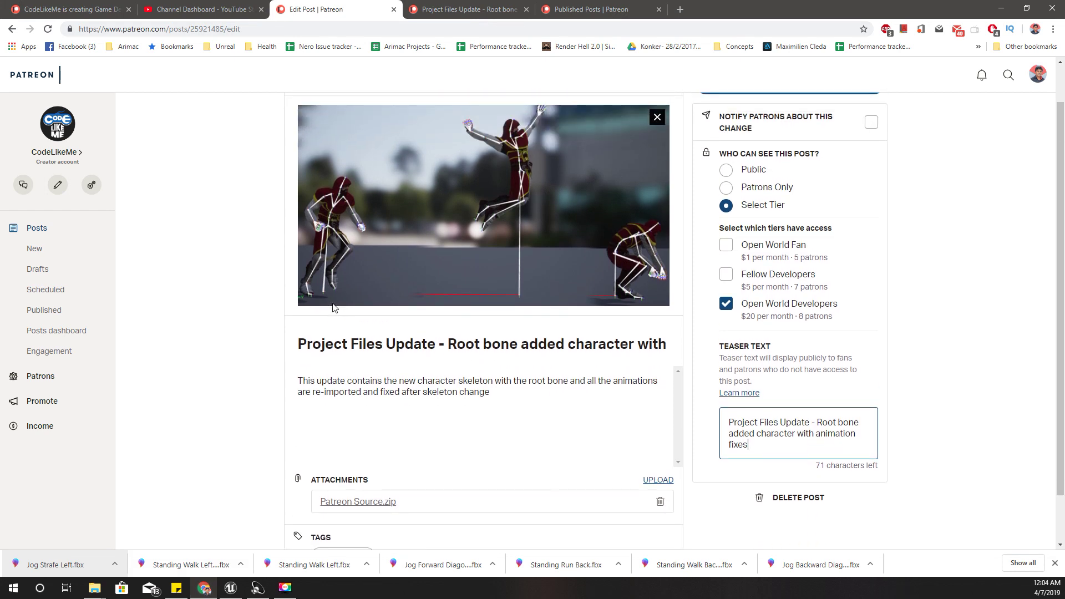
scroll(335, 308, down, 1)
scroll(360, 250, up, 2)
click(443, 9)
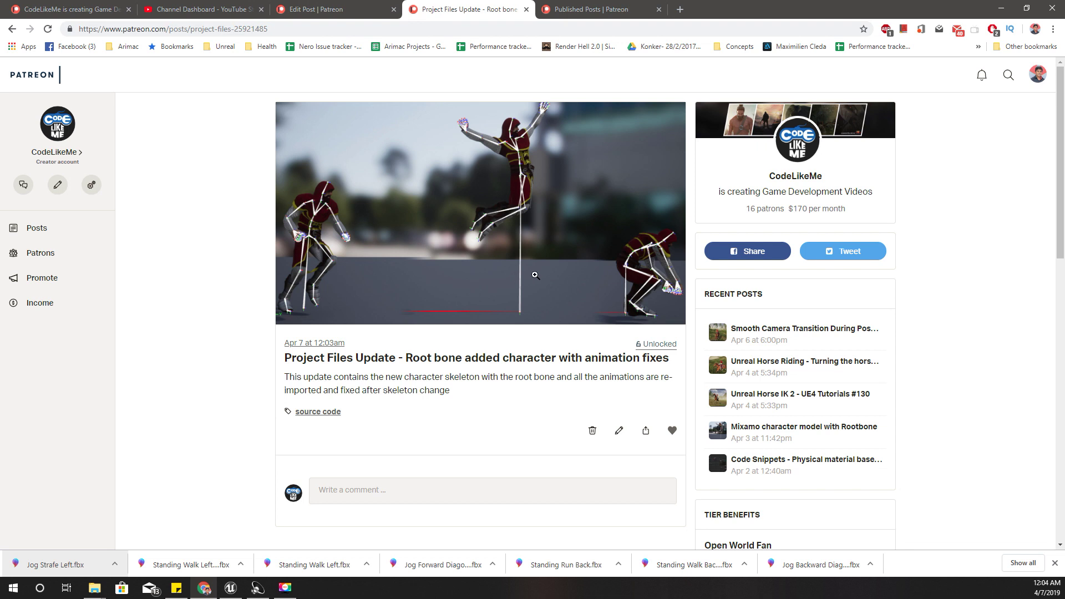
scroll(481, 340, down, 2)
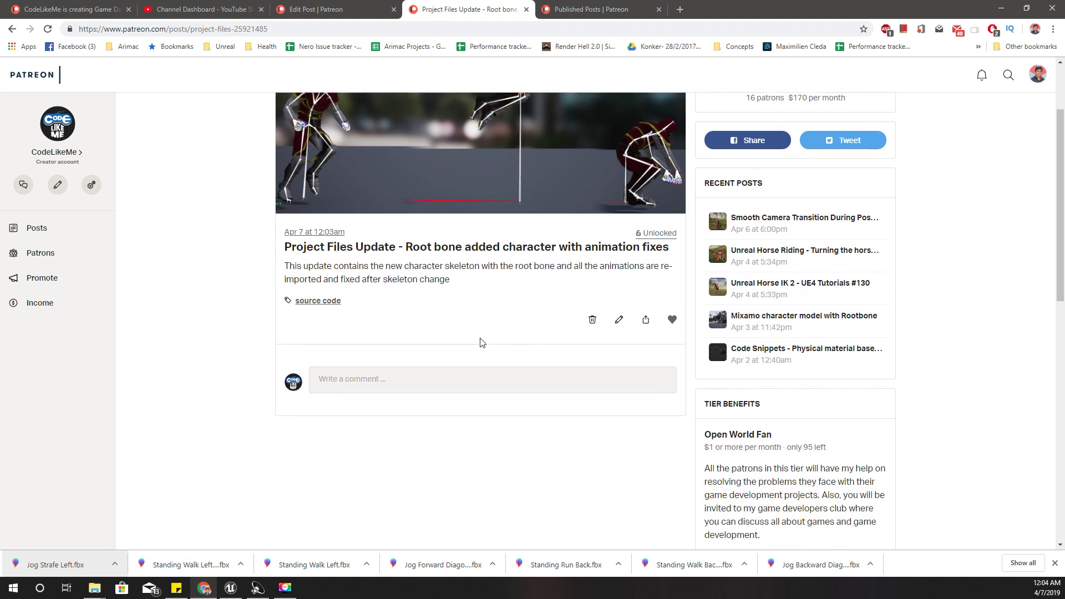
scroll(480, 340, up, 2)
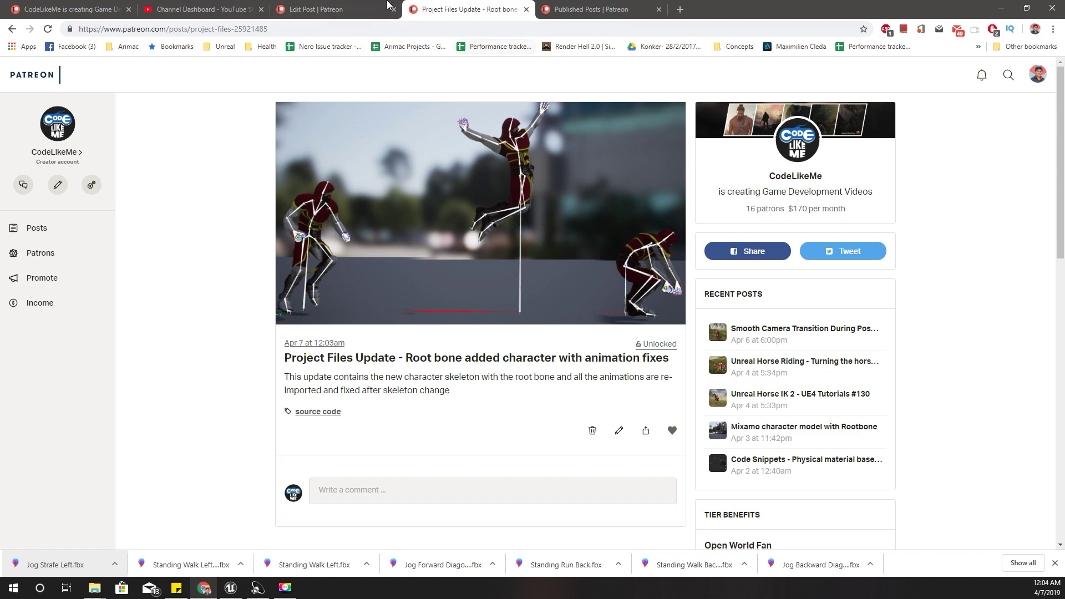
click(387, 5)
Look through the patron list in Patreon's relationship manager, enlarging the page to 200% so the names are readable
scroll(456, 361, down, 2)
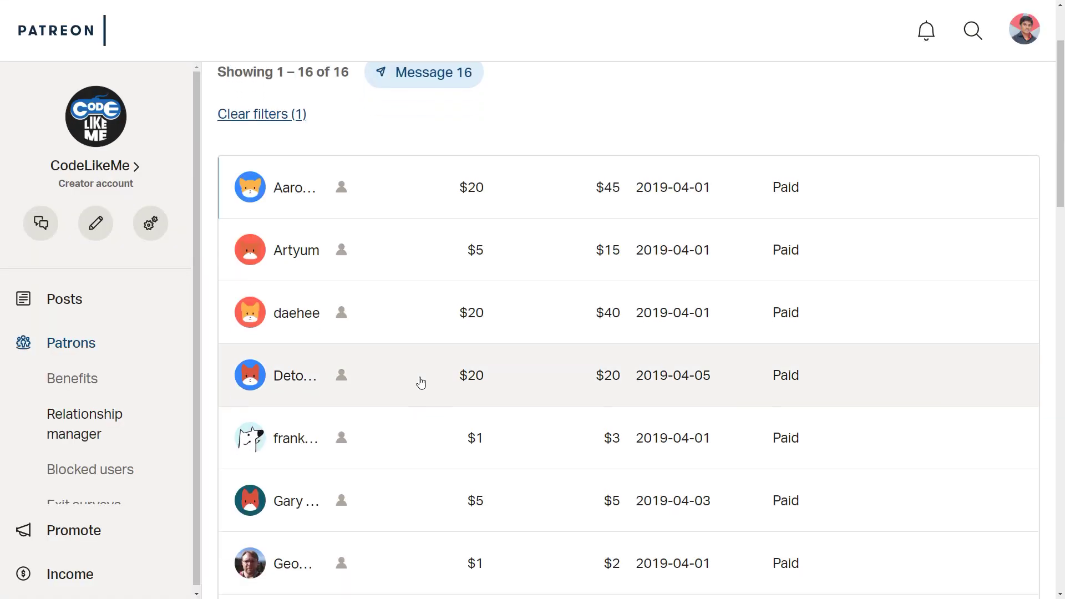
scroll(420, 382, down, 2)
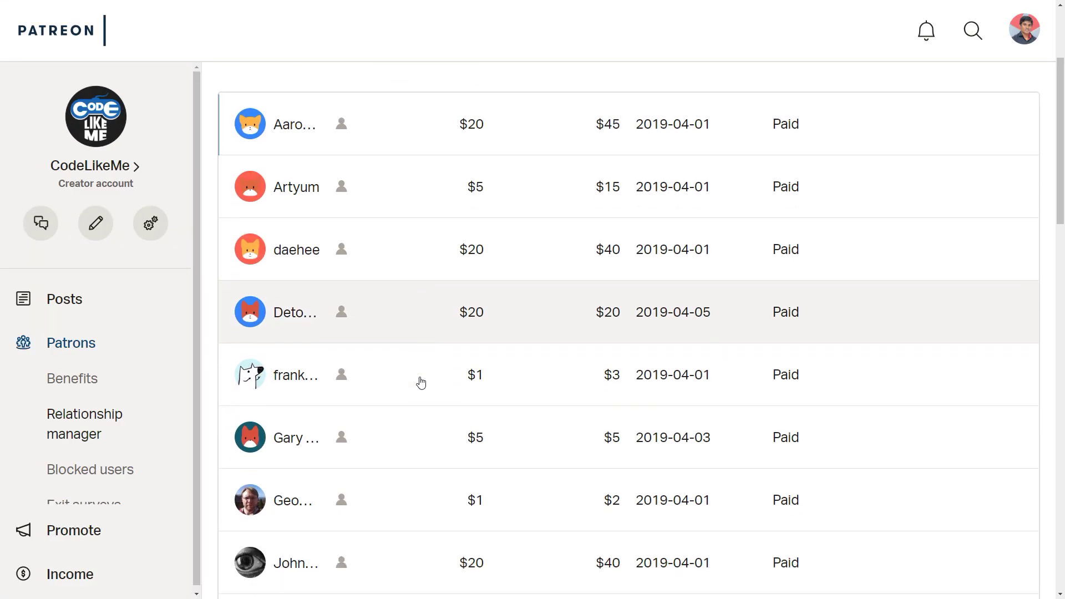
scroll(420, 382, down, 1)
scroll(420, 381, up, 2)
scroll(420, 381, down, 3)
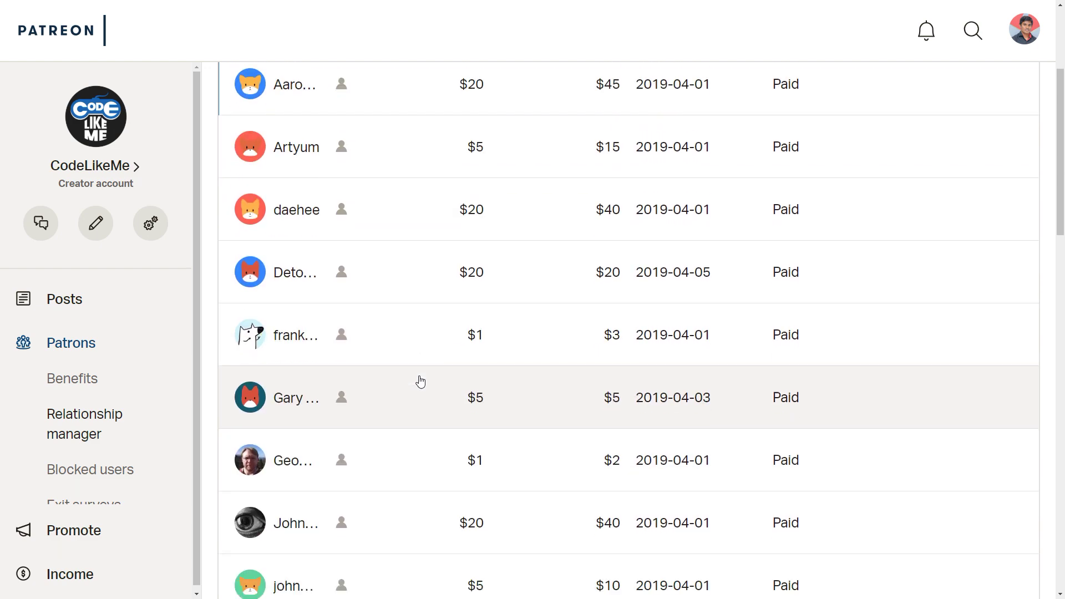
scroll(418, 382, down, 3)
scroll(419, 382, up, 5)
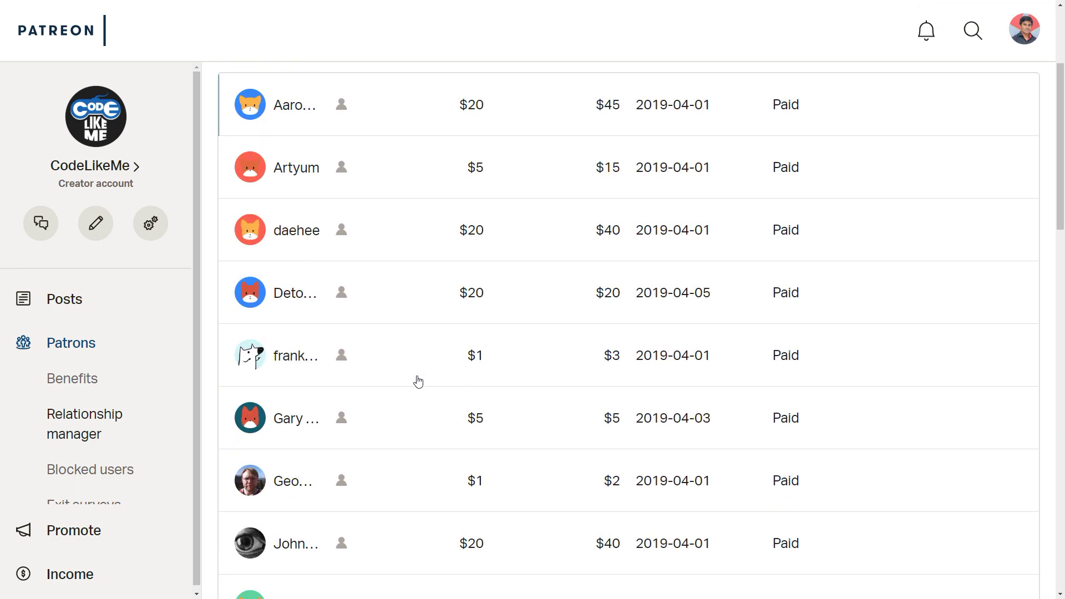
ctrl+scroll(419, 382, down, 1)
ctrl+scroll(419, 382, up, 1)
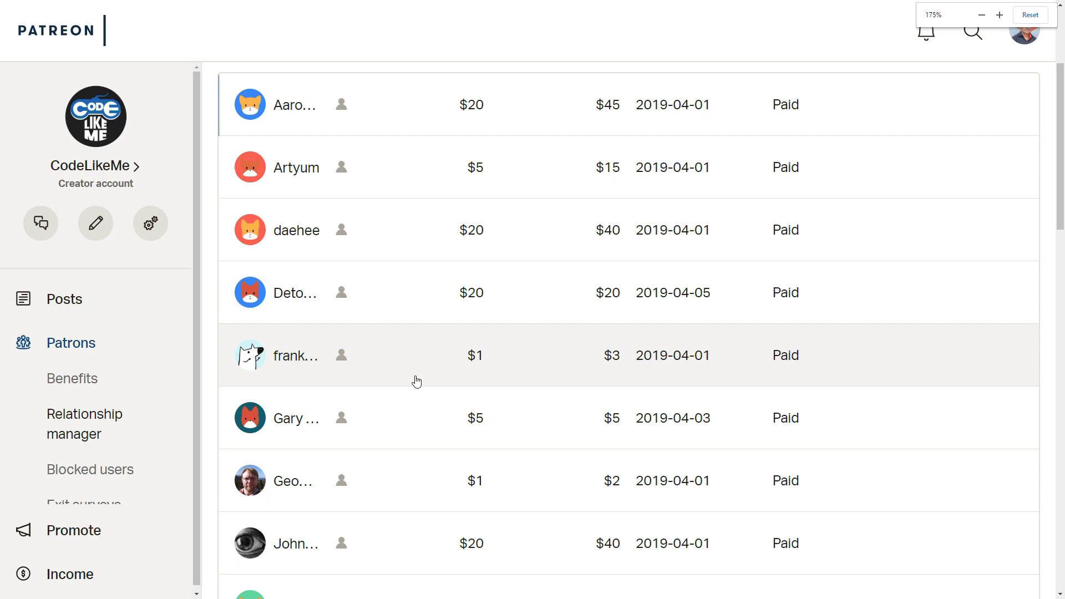
scroll(415, 381, up, 2)
ctrl+scroll(415, 381, up, 2)
ctrl+scroll(414, 381, down, 1)
scroll(415, 381, down, 2)
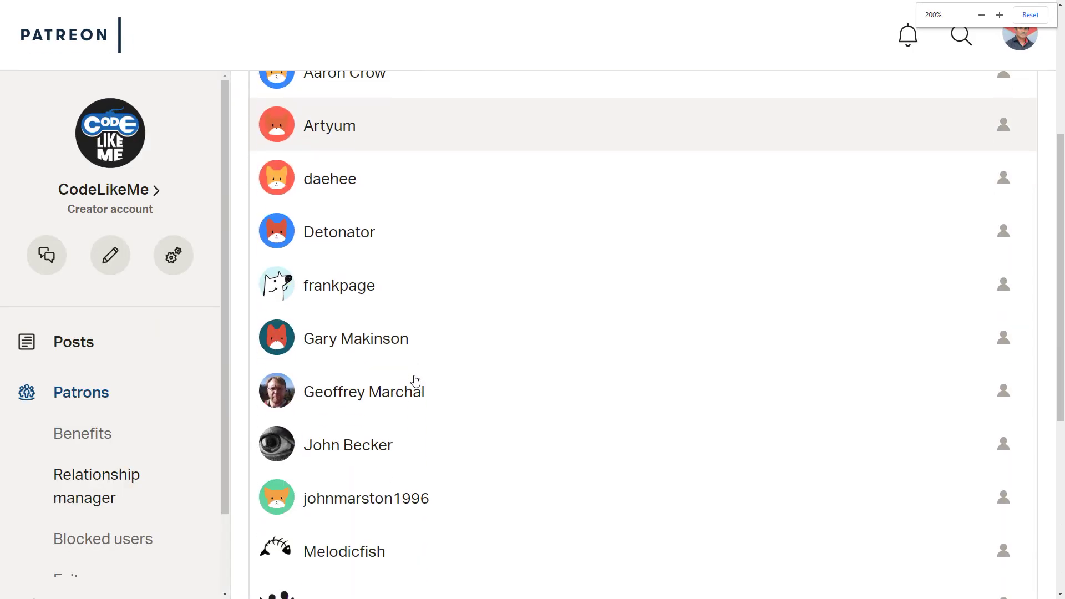
scroll(414, 379, down, 4)
scroll(411, 378, up, 3)
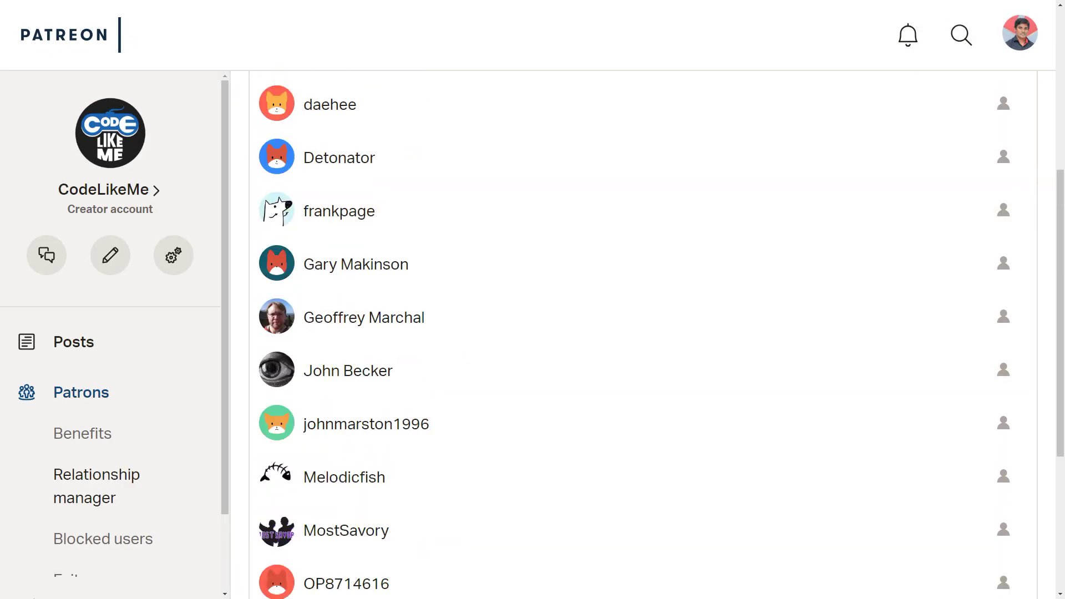
scroll(333, 348, up, 2)
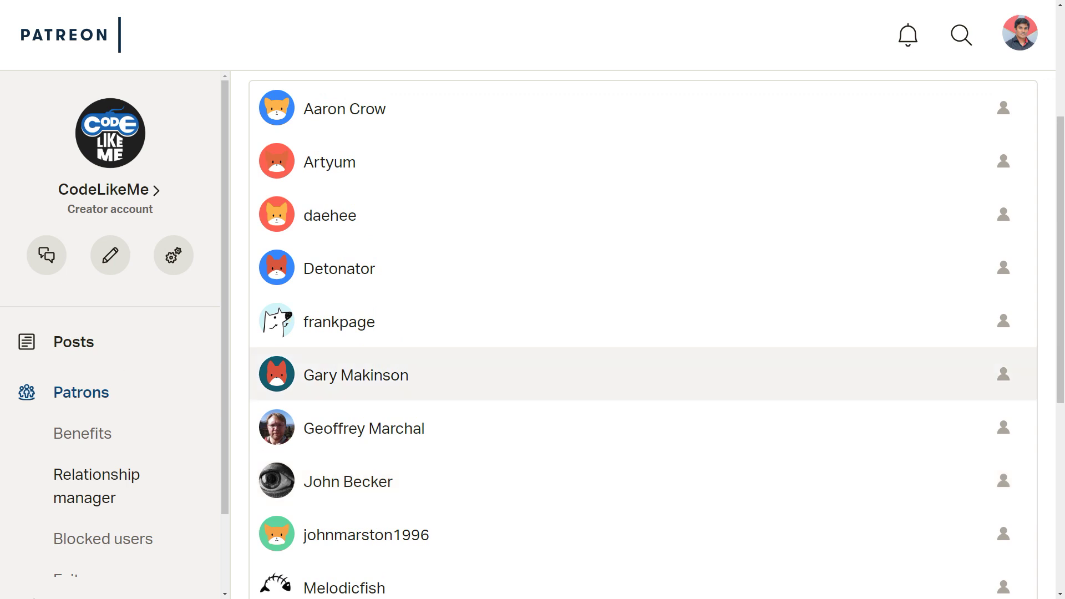